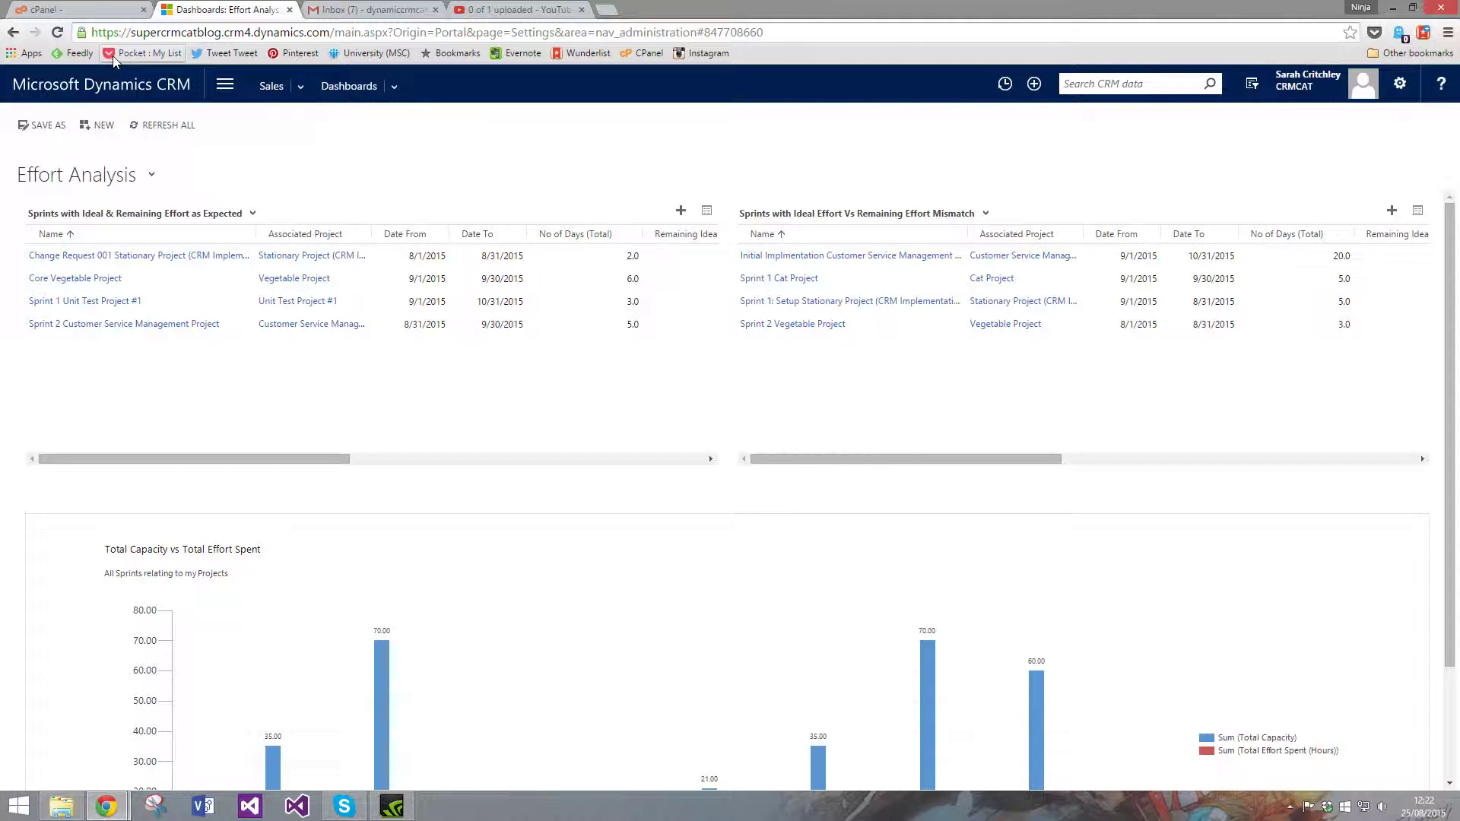
Close the browser tab showing the e-mail inbox and return to the Effort Analysis dashboard.
{"action": "left_click", "coordinate": [436, 10]}
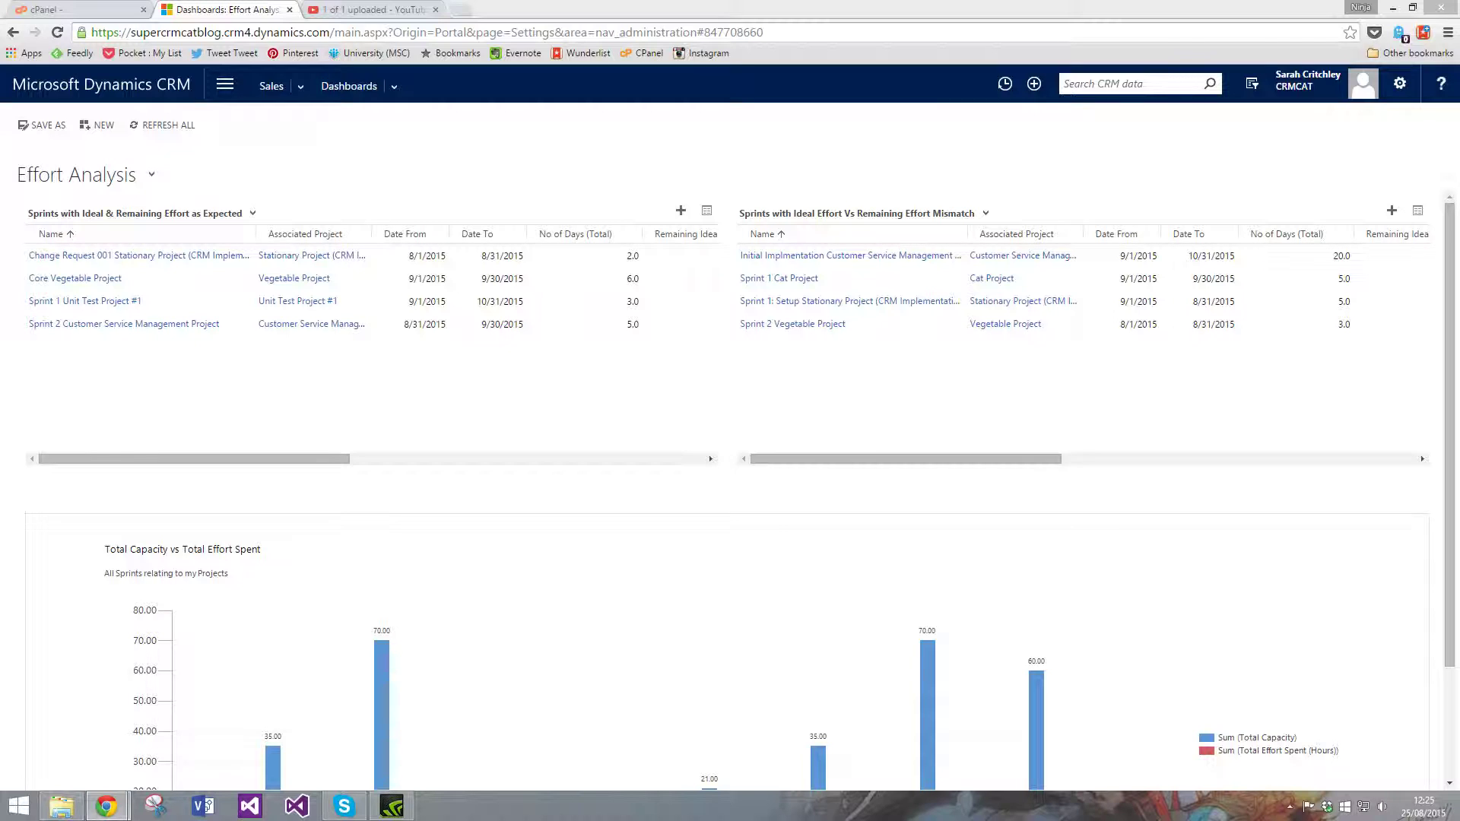
{"action": "left_click", "coordinate": [534, 149]}
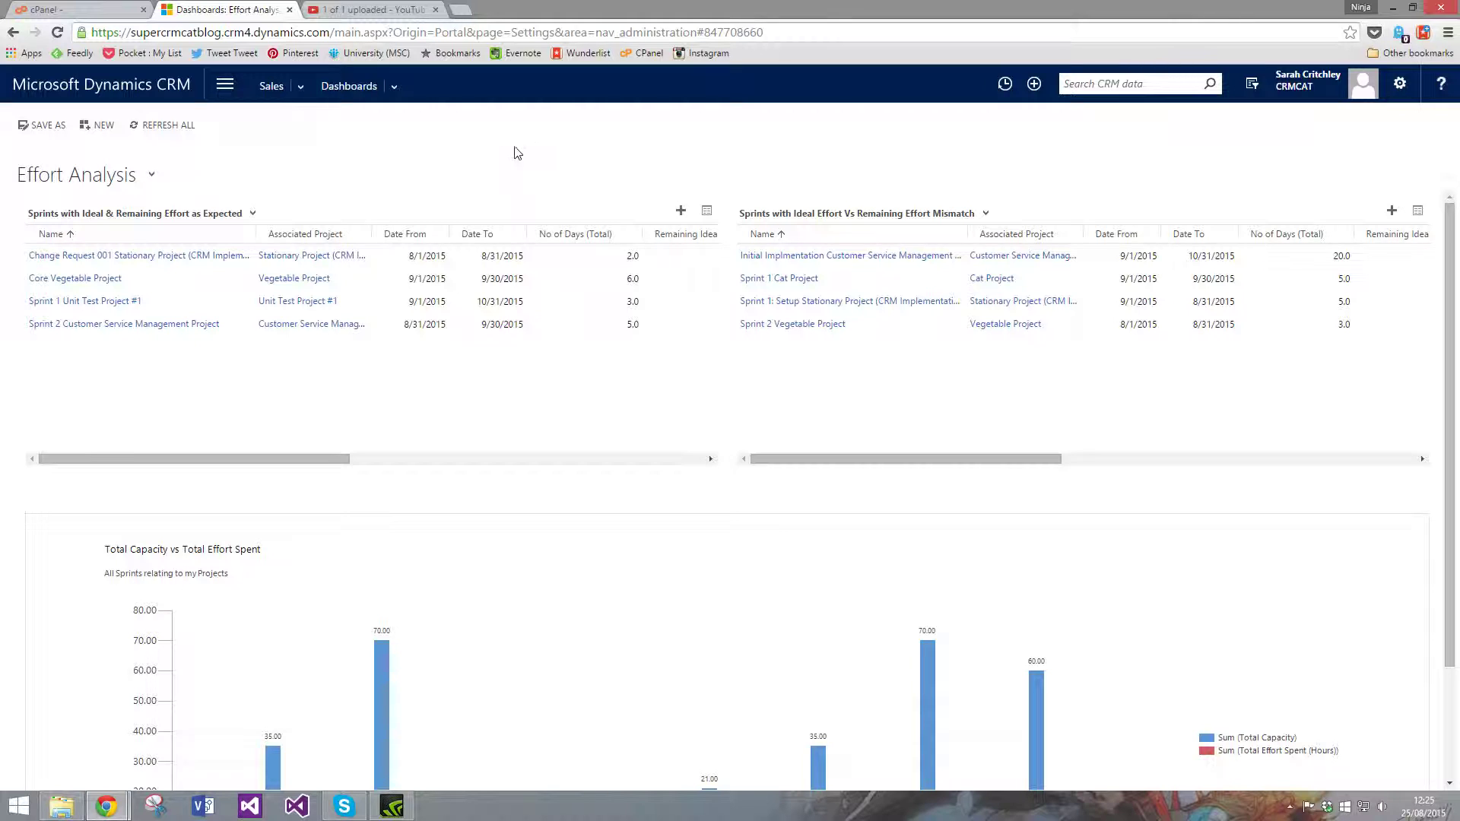
Start a new project record in the Sales area's Projects and name it "Cat Project #2 Video".
{"action": "left_click", "coordinate": [224, 83]}
{"action": "left_click", "coordinate": [87, 156]}
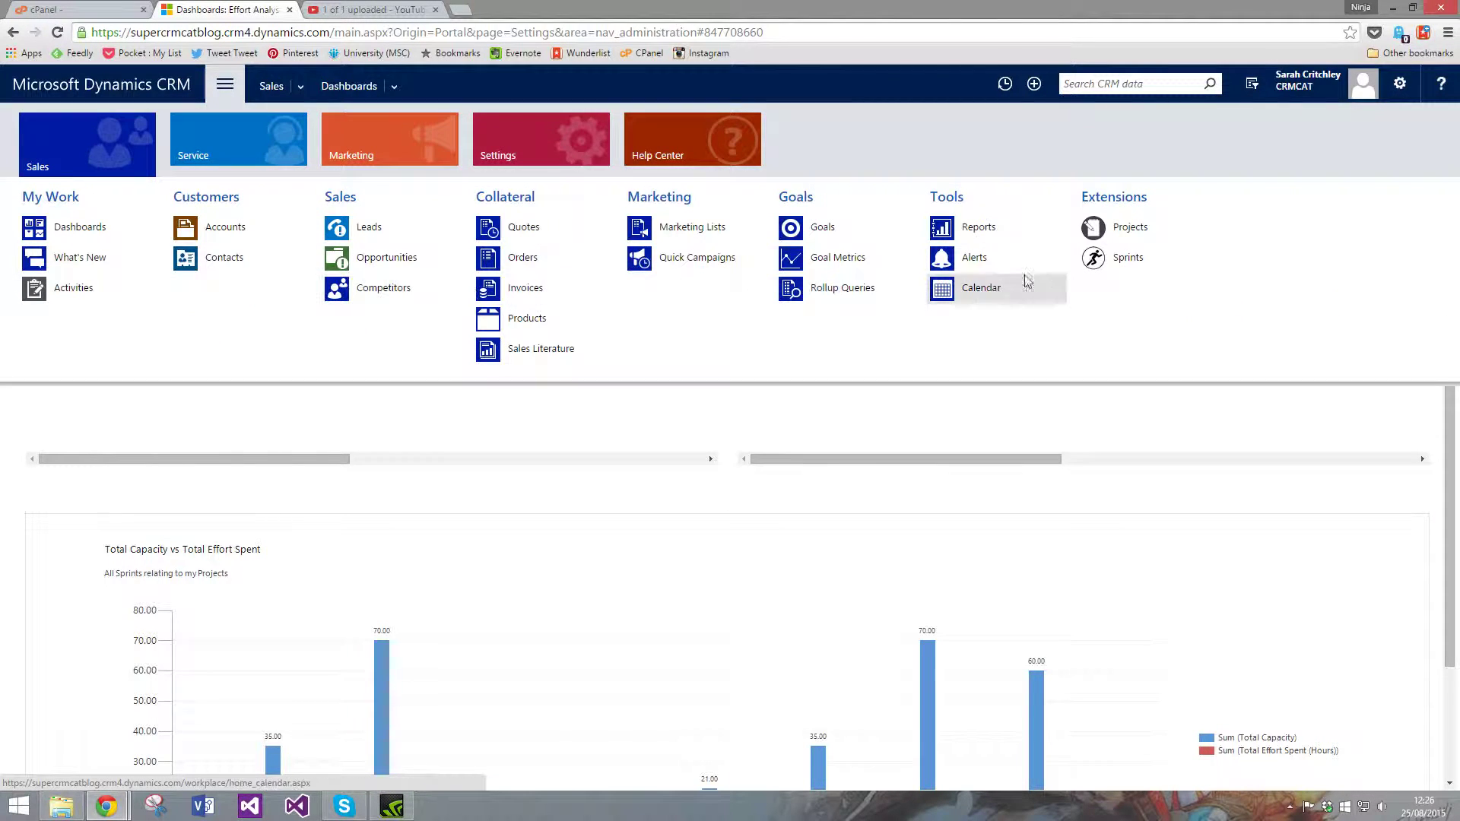
{"action": "left_click", "coordinate": [1150, 242]}
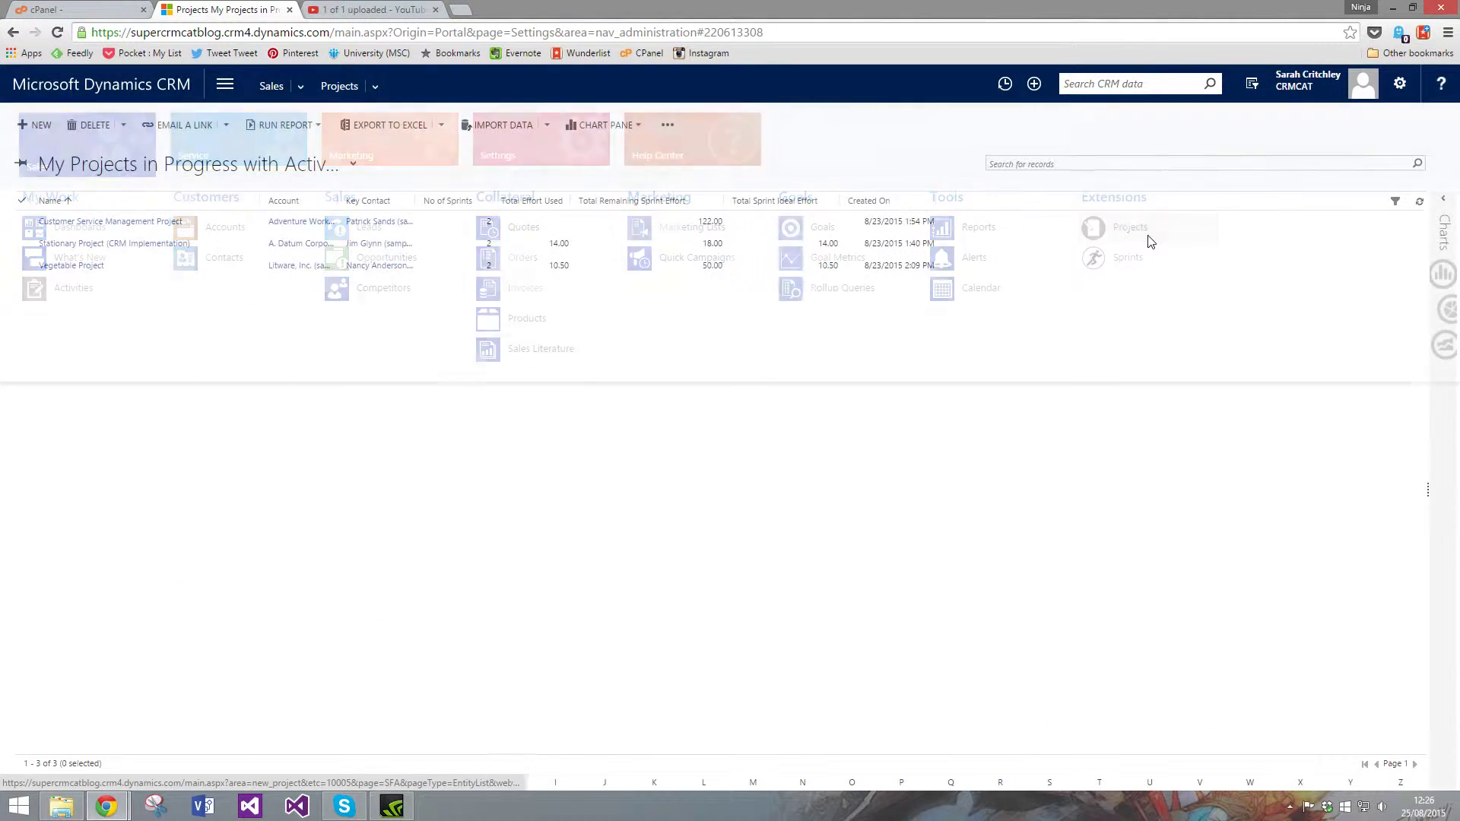
{"action": "left_click", "coordinate": [35, 129]}
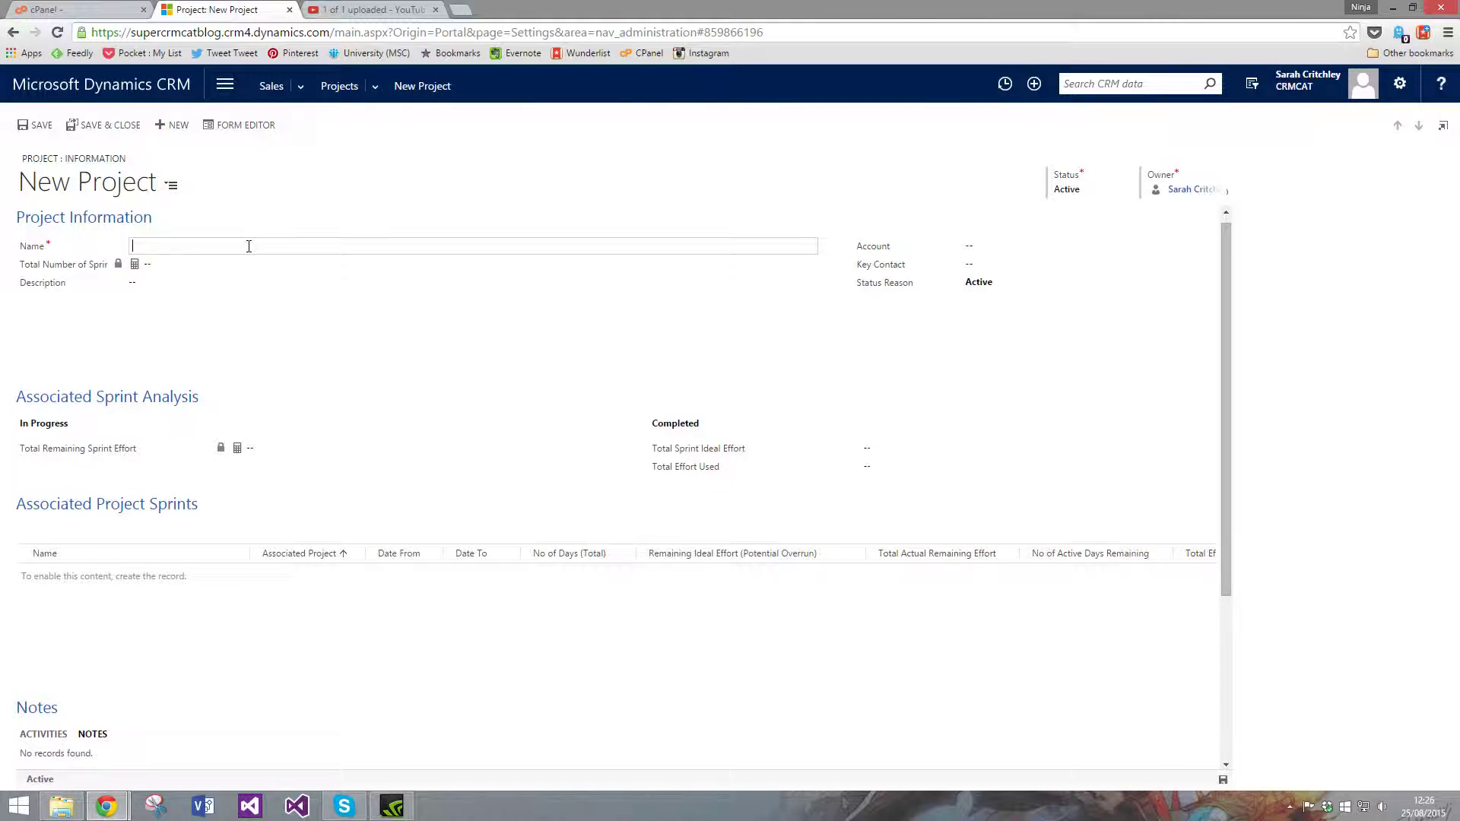
{"action": "type", "text": "Cat Project #2 Video"}
Set the new project's account to Adventure Works (sample) and choose a sample contact as its key contact.
{"action": "left_click", "coordinate": [1186, 247]}
{"action": "left_click", "coordinate": [1209, 251]}
{"action": "left_click", "coordinate": [1132, 269]}
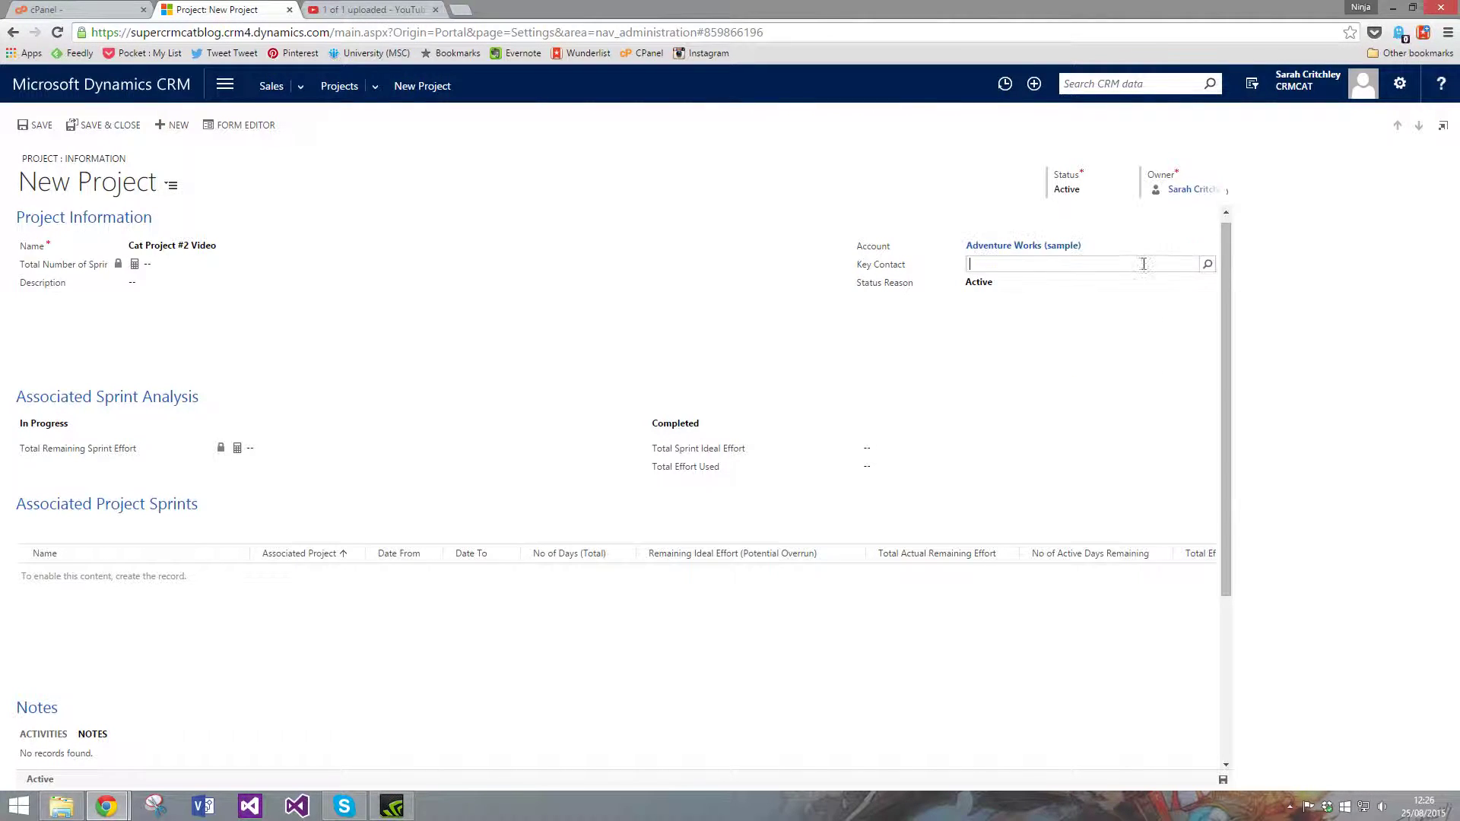
{"action": "left_click", "coordinate": [1206, 265]}
{"action": "left_click", "coordinate": [1133, 311]}
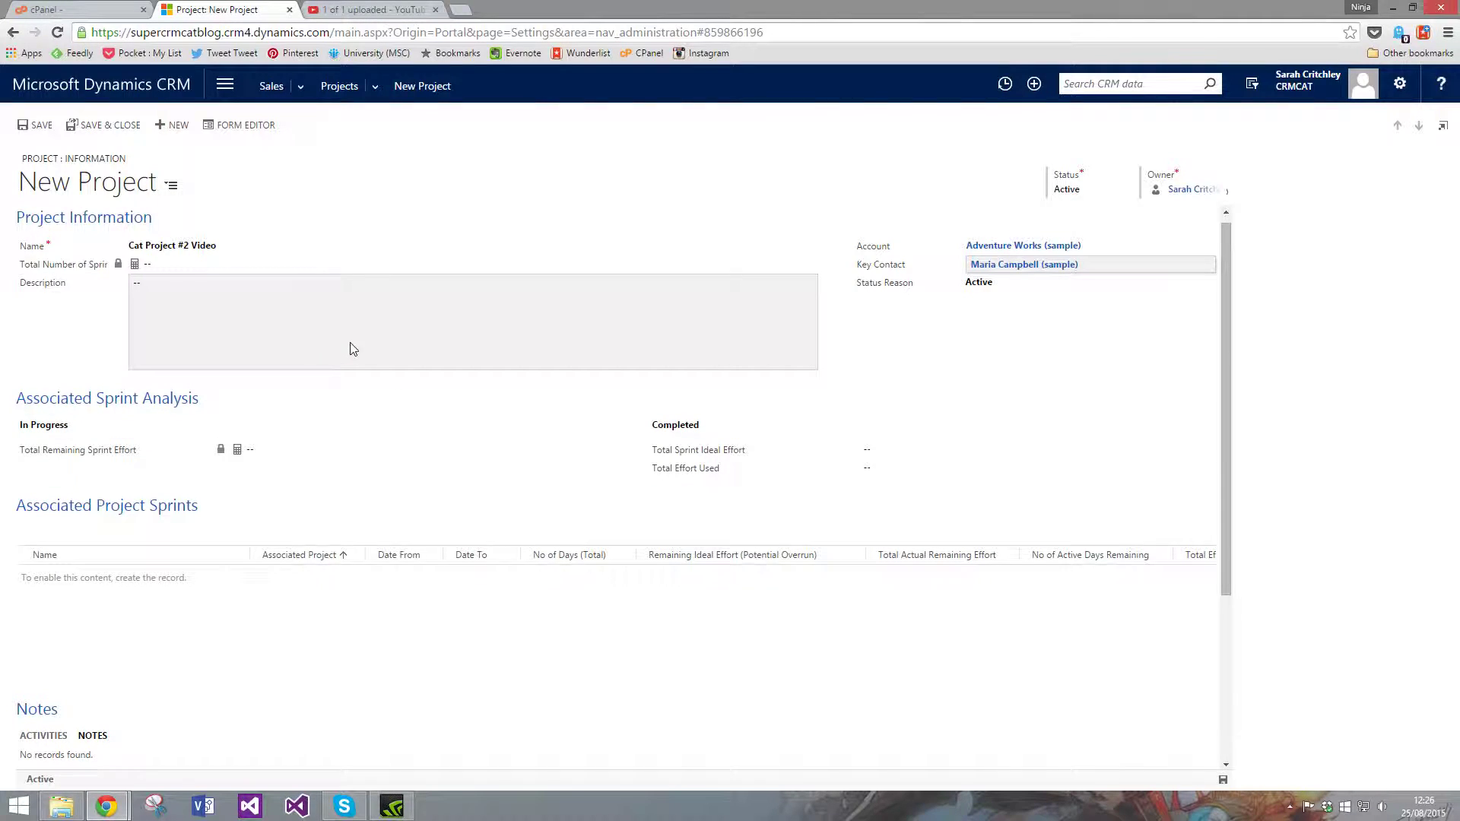
Fill the project's description with two lines of repeated "bla" filler text and save the record.
{"action": "left_click", "coordinate": [332, 341]}
{"action": "type", "text": "blablablablablabla"}
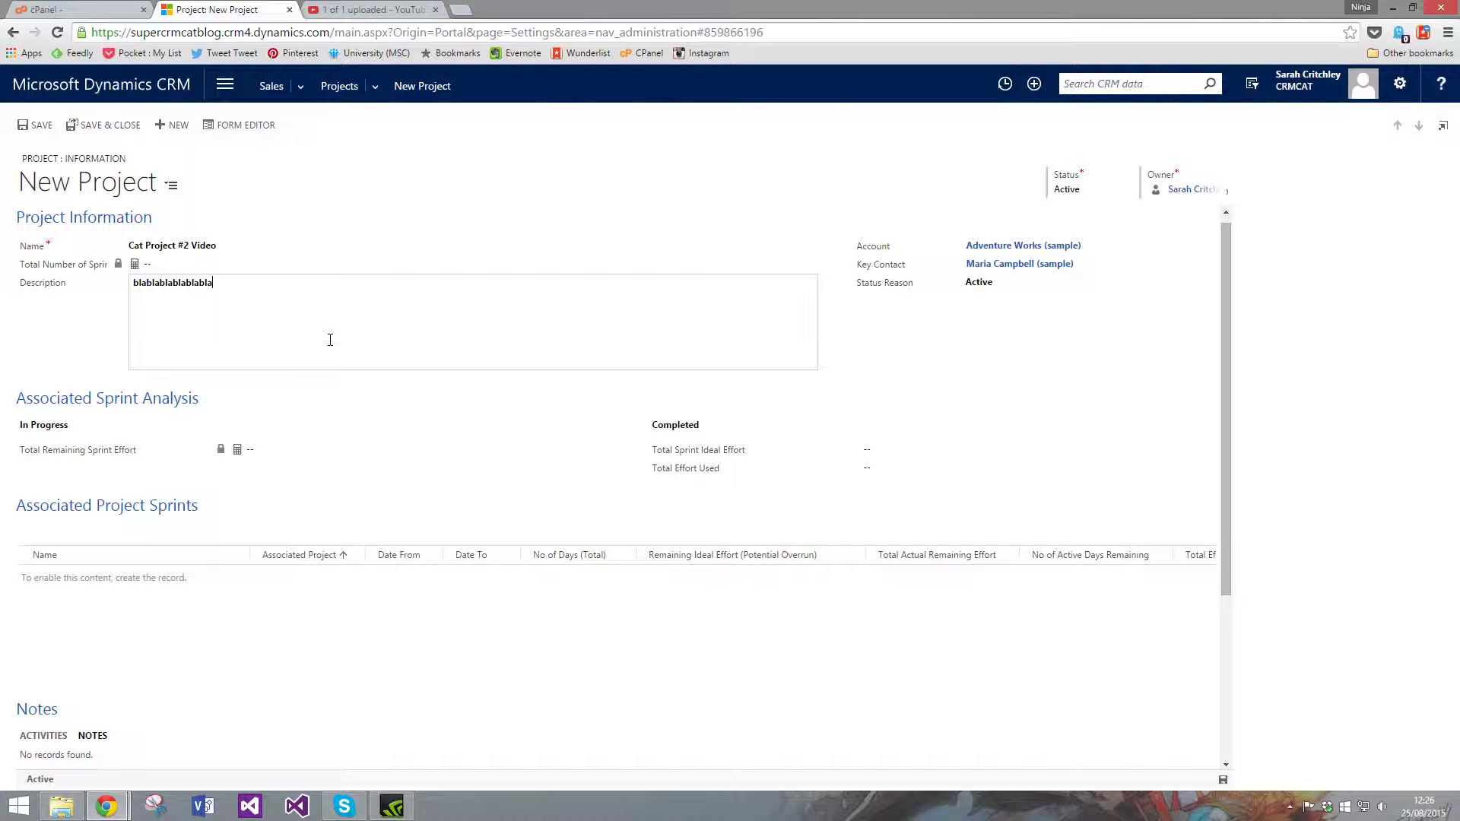
{"action": "key", "text": "Return"}
{"action": "type", "text": "blablablablablab"}
{"action": "key", "text": "Return"}
{"action": "left_click", "coordinate": [36, 125]}
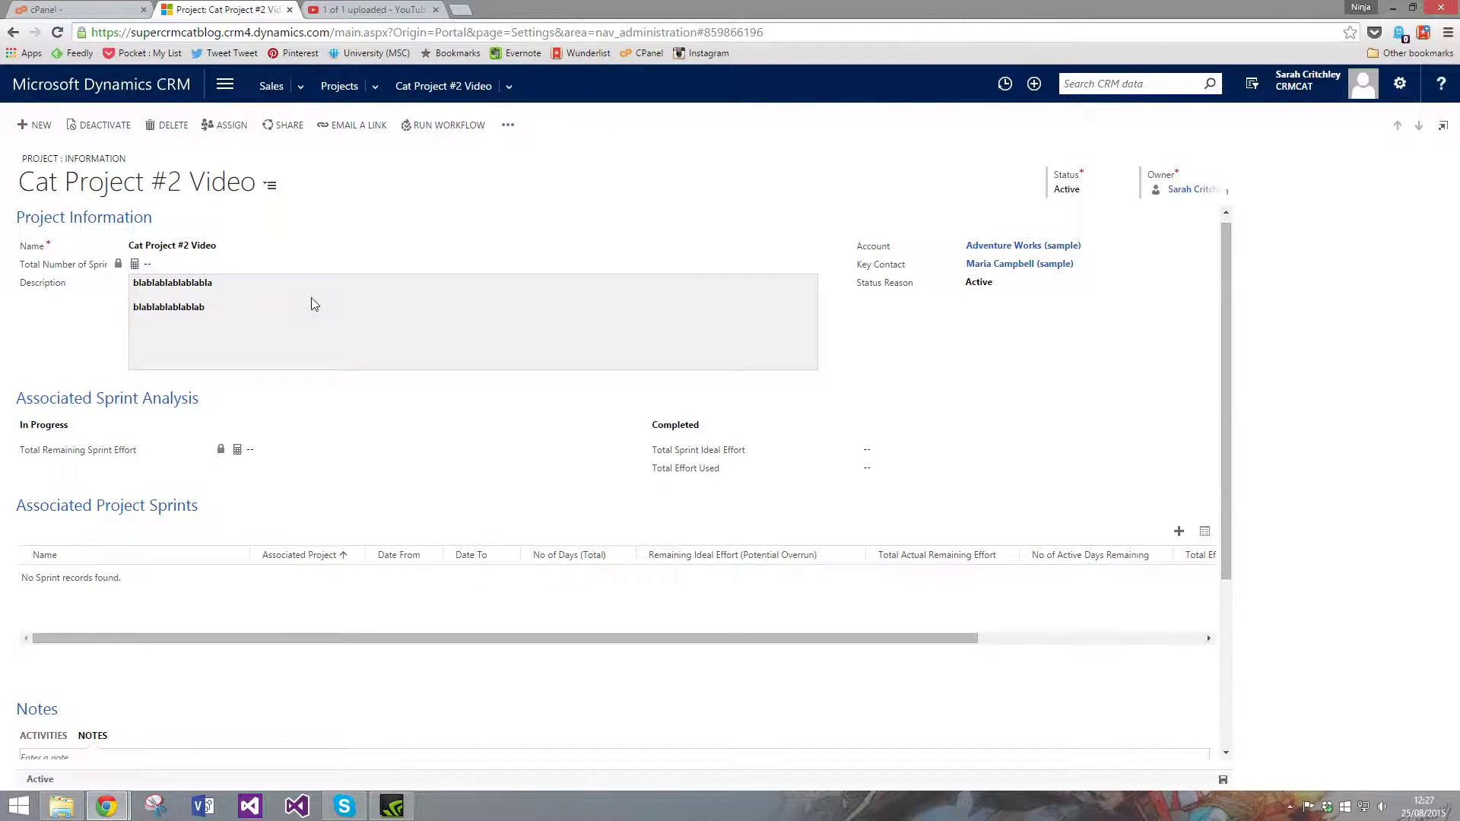
Launch the on-demand Create Sprint dialog for the Cat Project #2 Video project.
{"action": "left_click", "coordinate": [508, 124]}
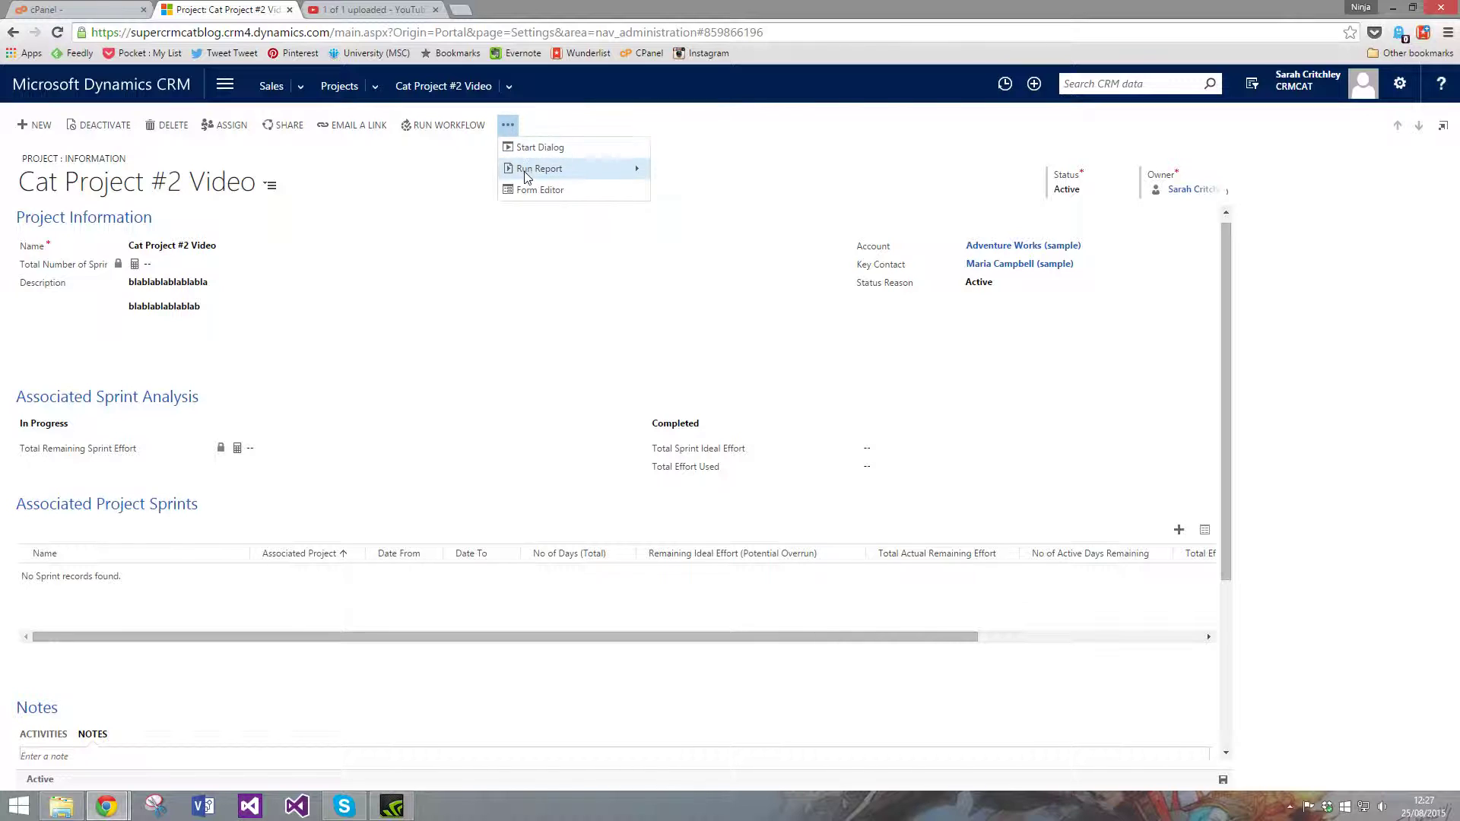
{"action": "left_click", "coordinate": [532, 149]}
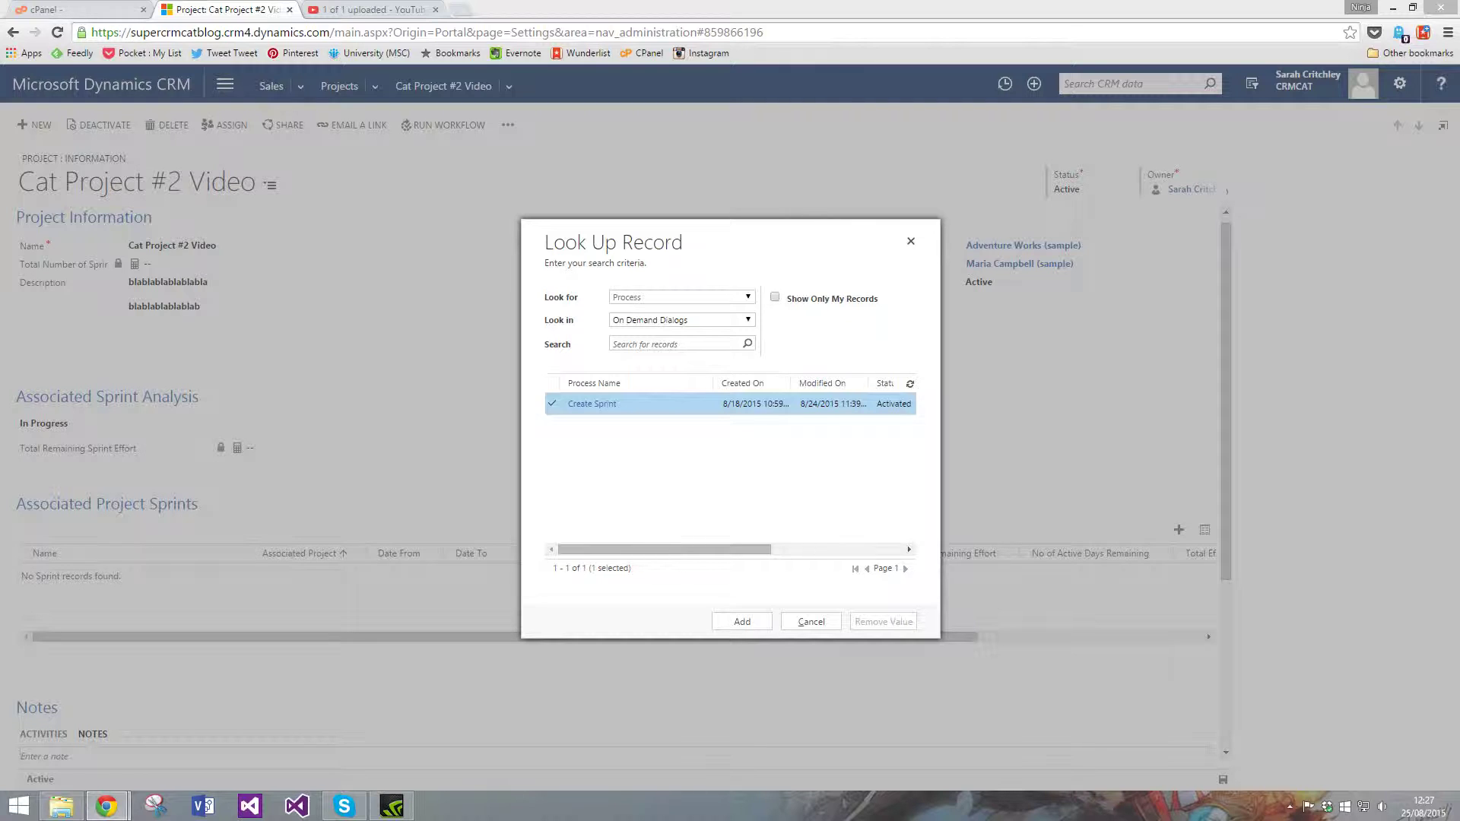
{"action": "left_click", "coordinate": [742, 621]}
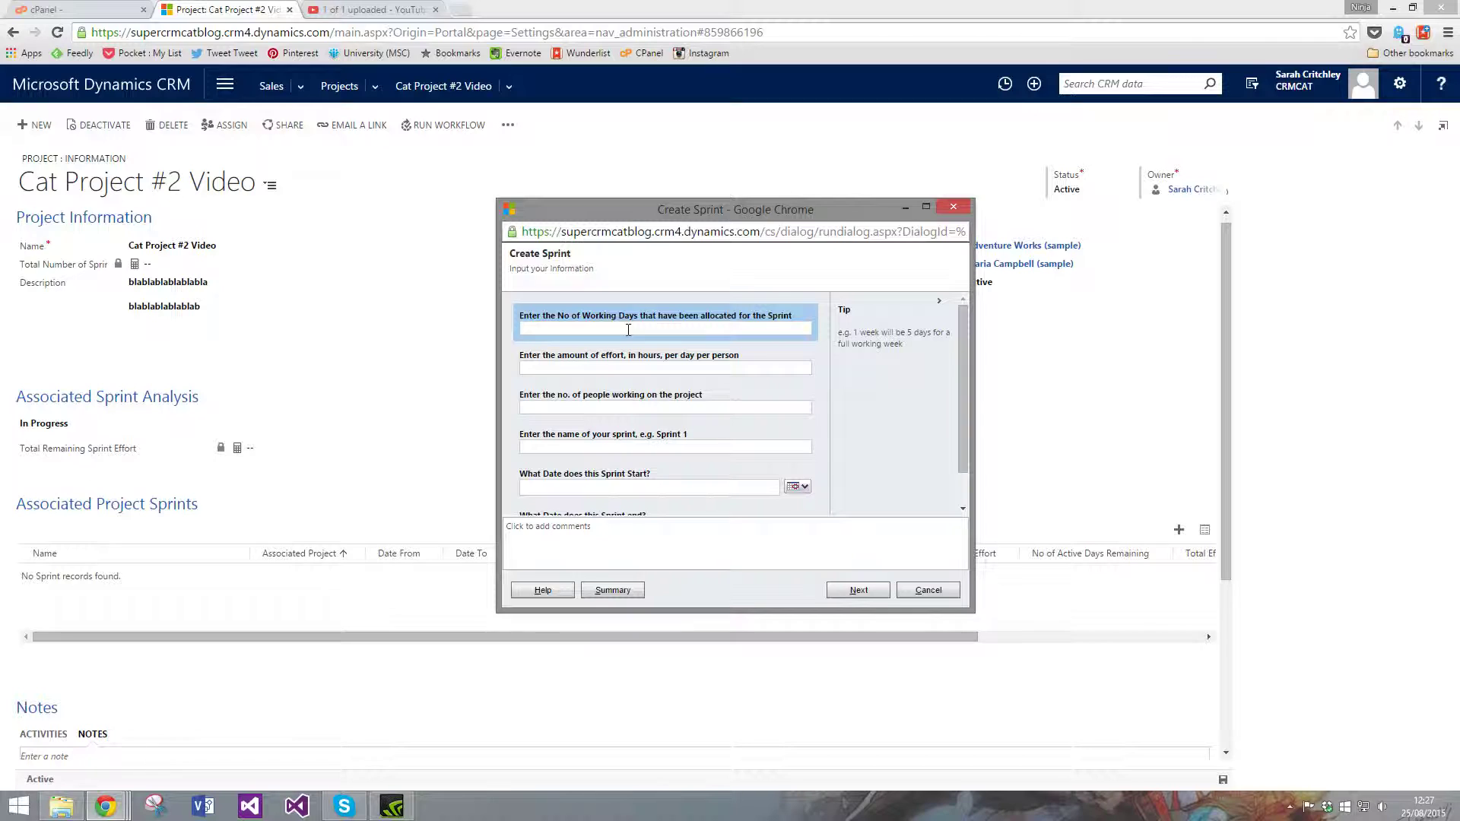
Enter 20 working days, 7 hours of effort per day per person, 5 people and the name "Sprint 1" for the sprint.
{"action": "type", "text": "20"}
{"action": "left_click", "coordinate": [625, 369]}
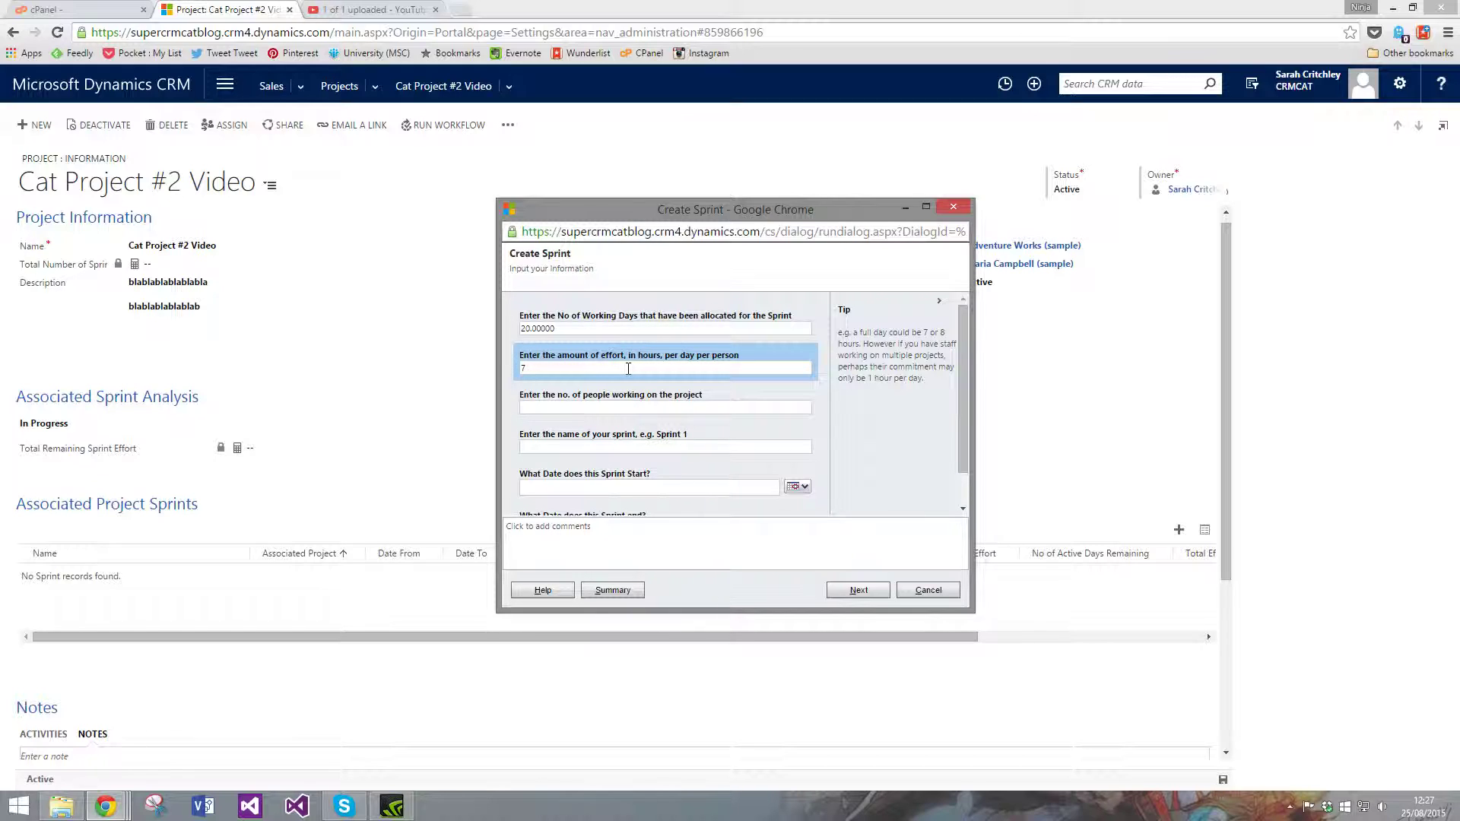
{"action": "left_click", "coordinate": [615, 408]}
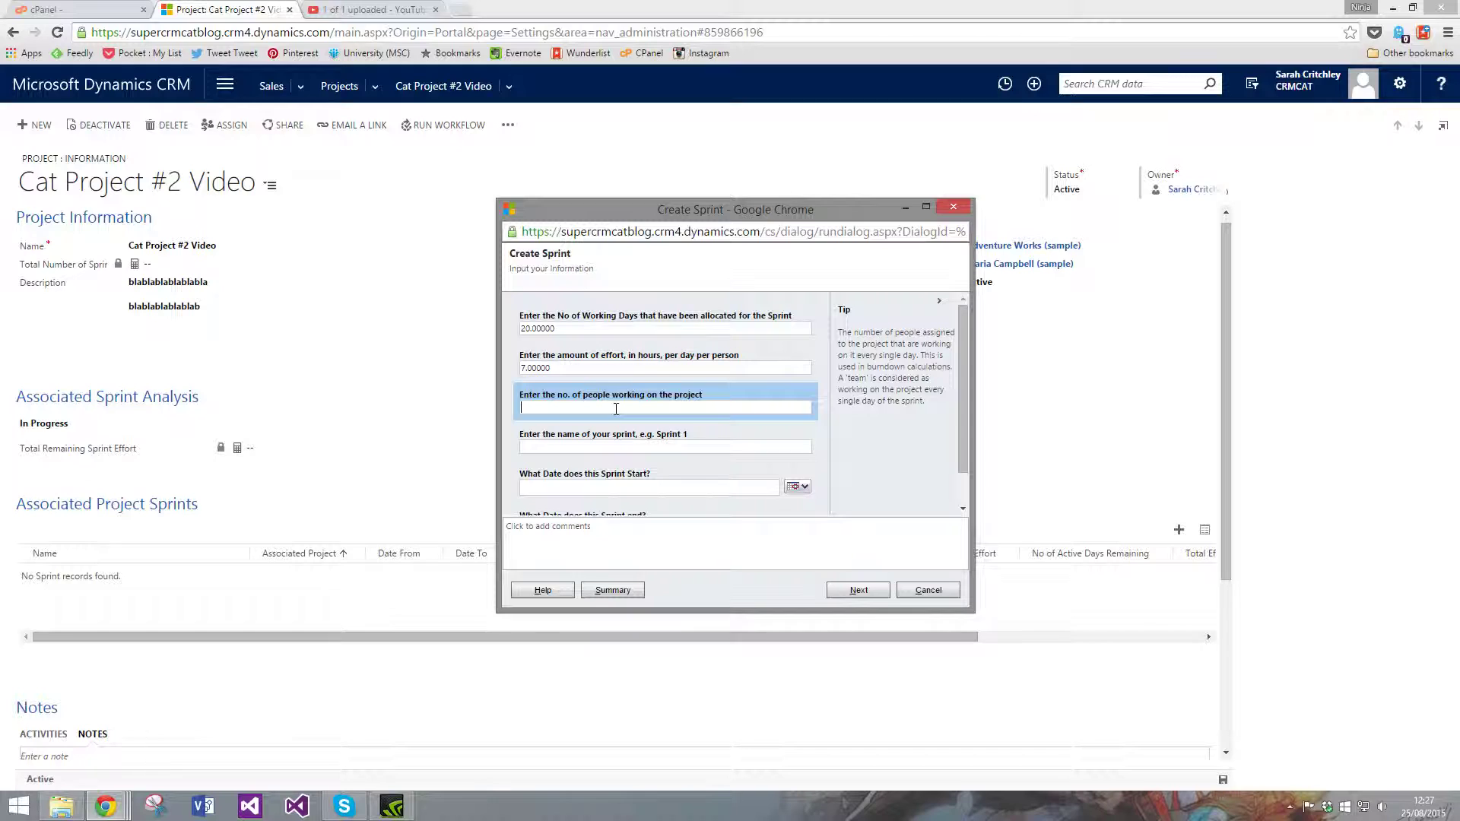
{"action": "type", "text": "5"}
{"action": "left_click", "coordinate": [624, 446]}
{"action": "type", "text": "Sprint 1"}
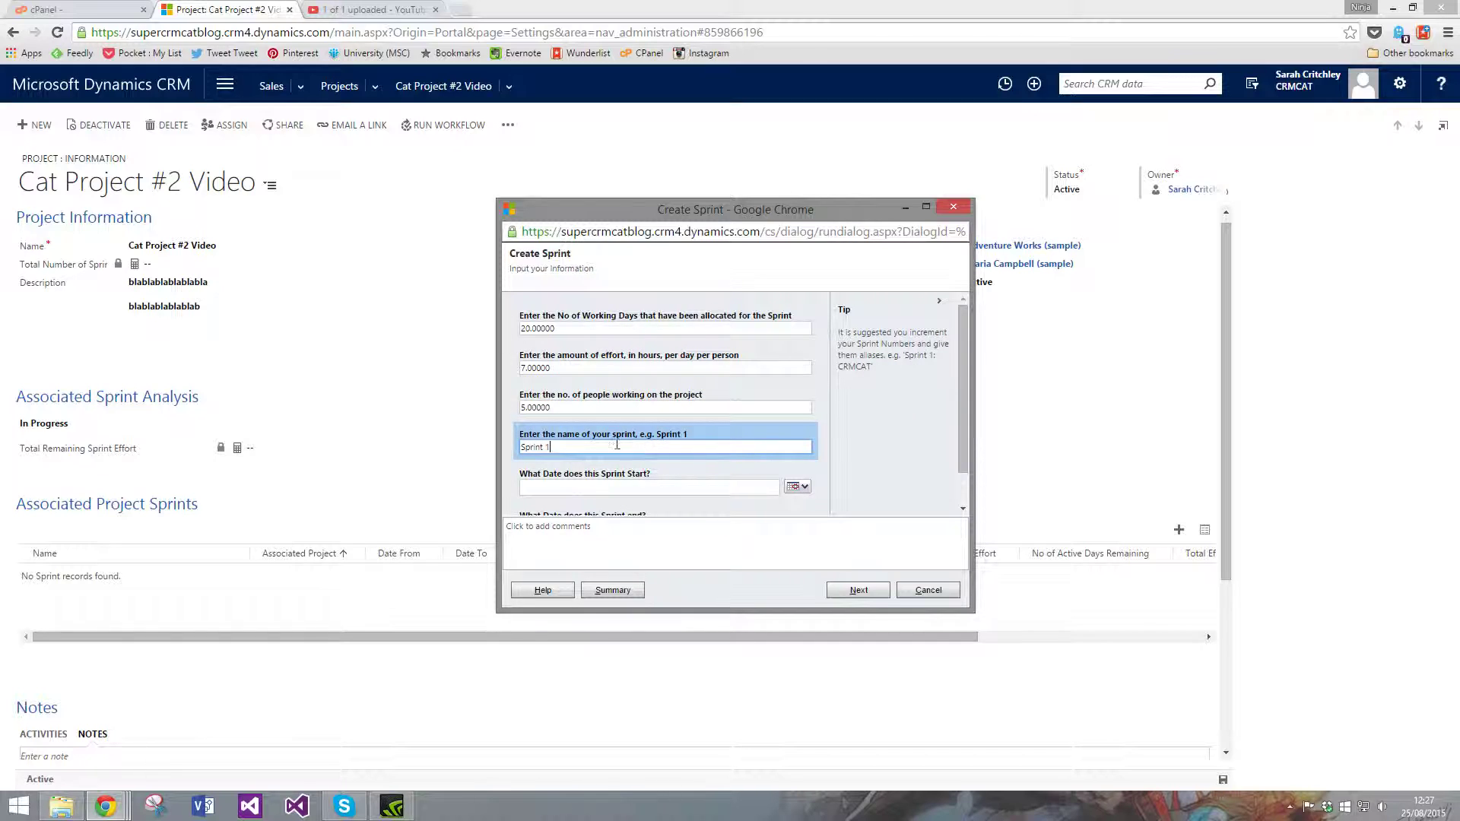
Set the sprint's start date to 9/1/2015 and its end date to 9/28/2015.
{"action": "scroll", "coordinate": [650, 441], "scroll_direction": "down", "scroll_amount": 1}
{"action": "left_click", "coordinate": [796, 448]}
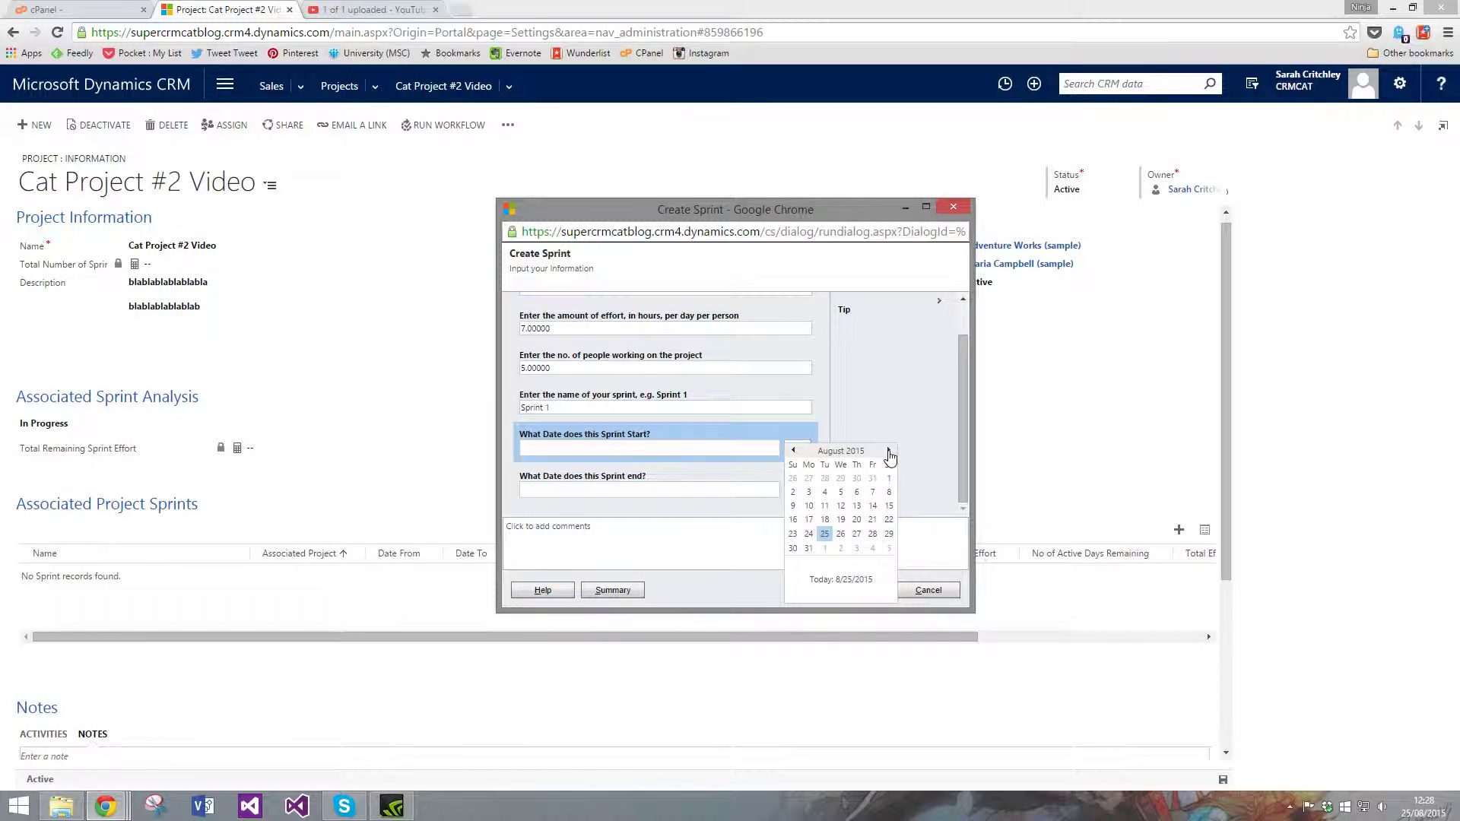
{"action": "left_click", "coordinate": [824, 478]}
{"action": "left_click", "coordinate": [796, 489]}
{"action": "left_click", "coordinate": [808, 534]}
{"action": "left_click", "coordinate": [804, 491]}
{"action": "left_click", "coordinate": [888, 450]}
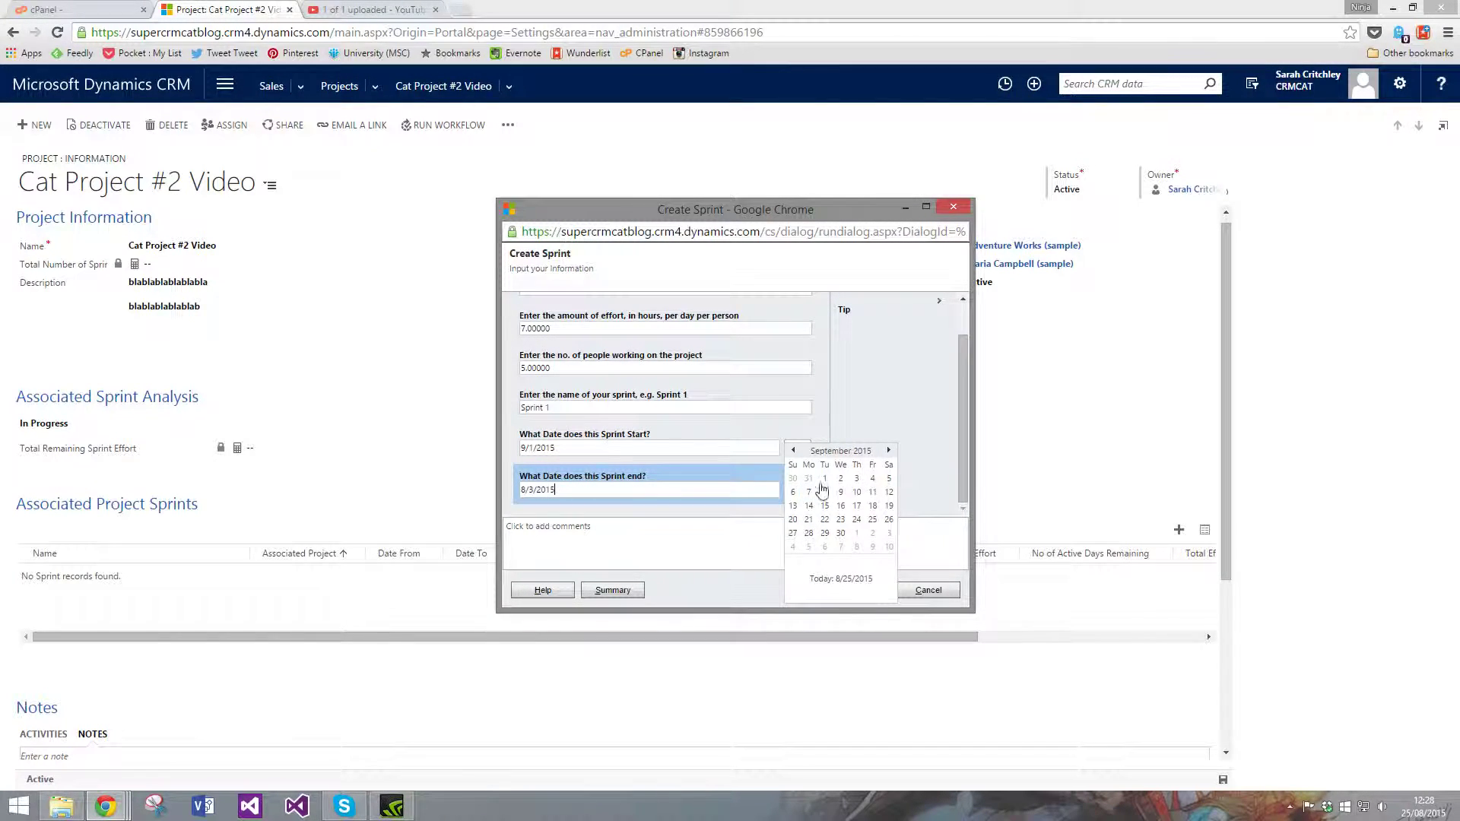
{"action": "left_click", "coordinate": [809, 534]}
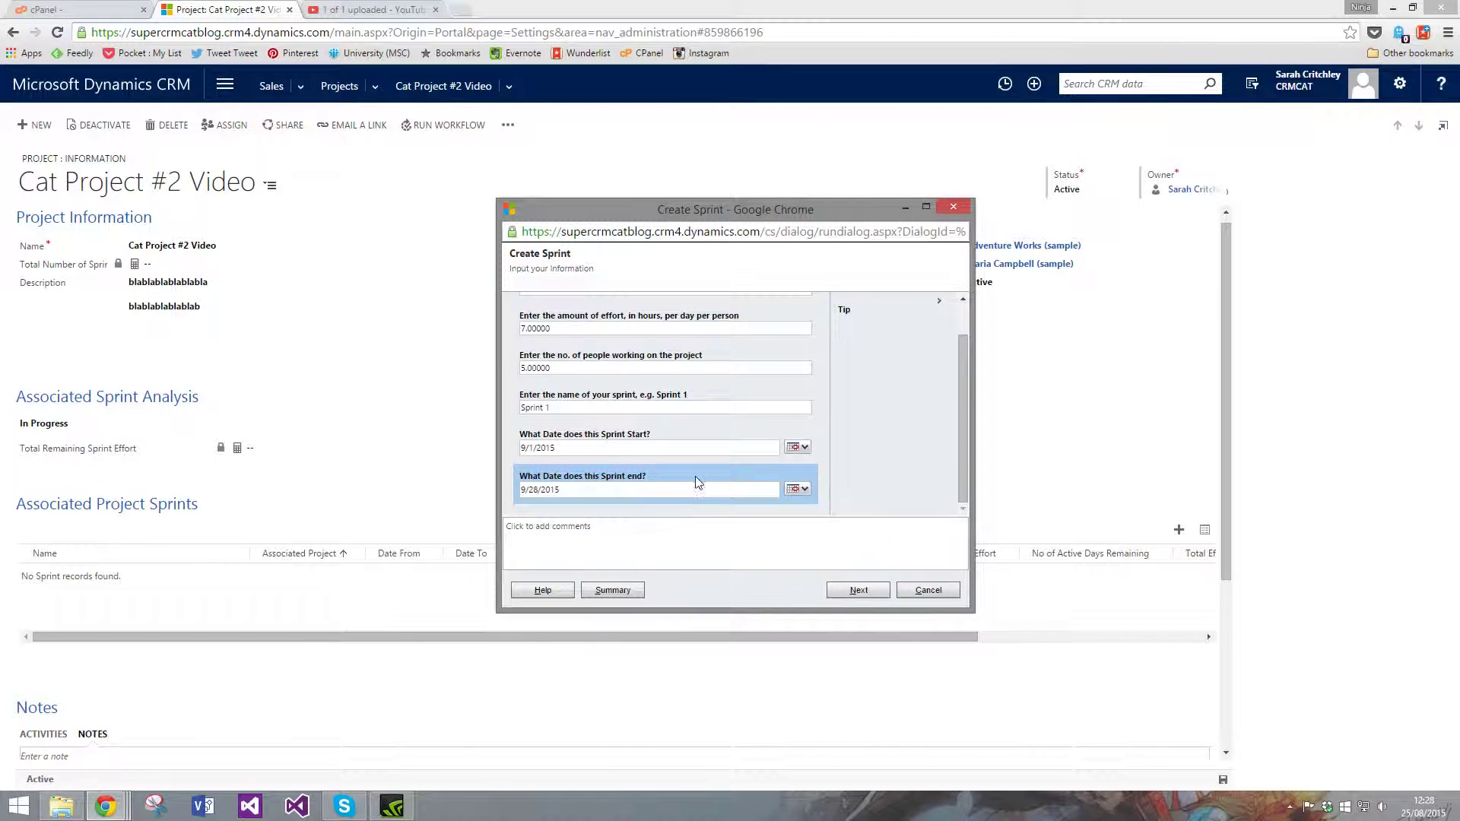
Review the sprint's entered values, submit them and finish the Create Sprint dialog.
{"action": "scroll", "coordinate": [637, 457], "scroll_direction": "up", "scroll_amount": 1}
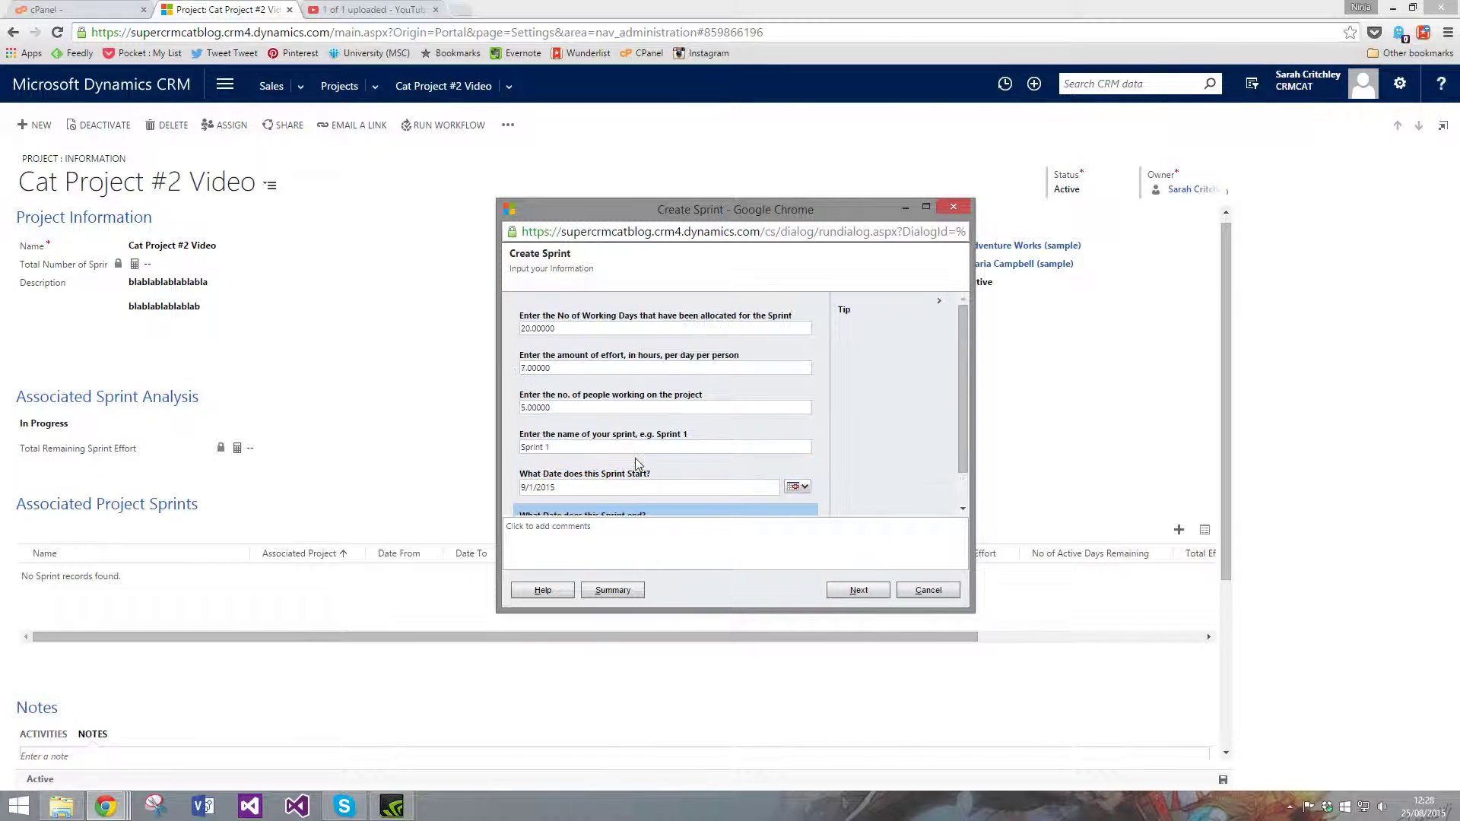
{"action": "scroll", "coordinate": [647, 439], "scroll_direction": "down", "scroll_amount": 1}
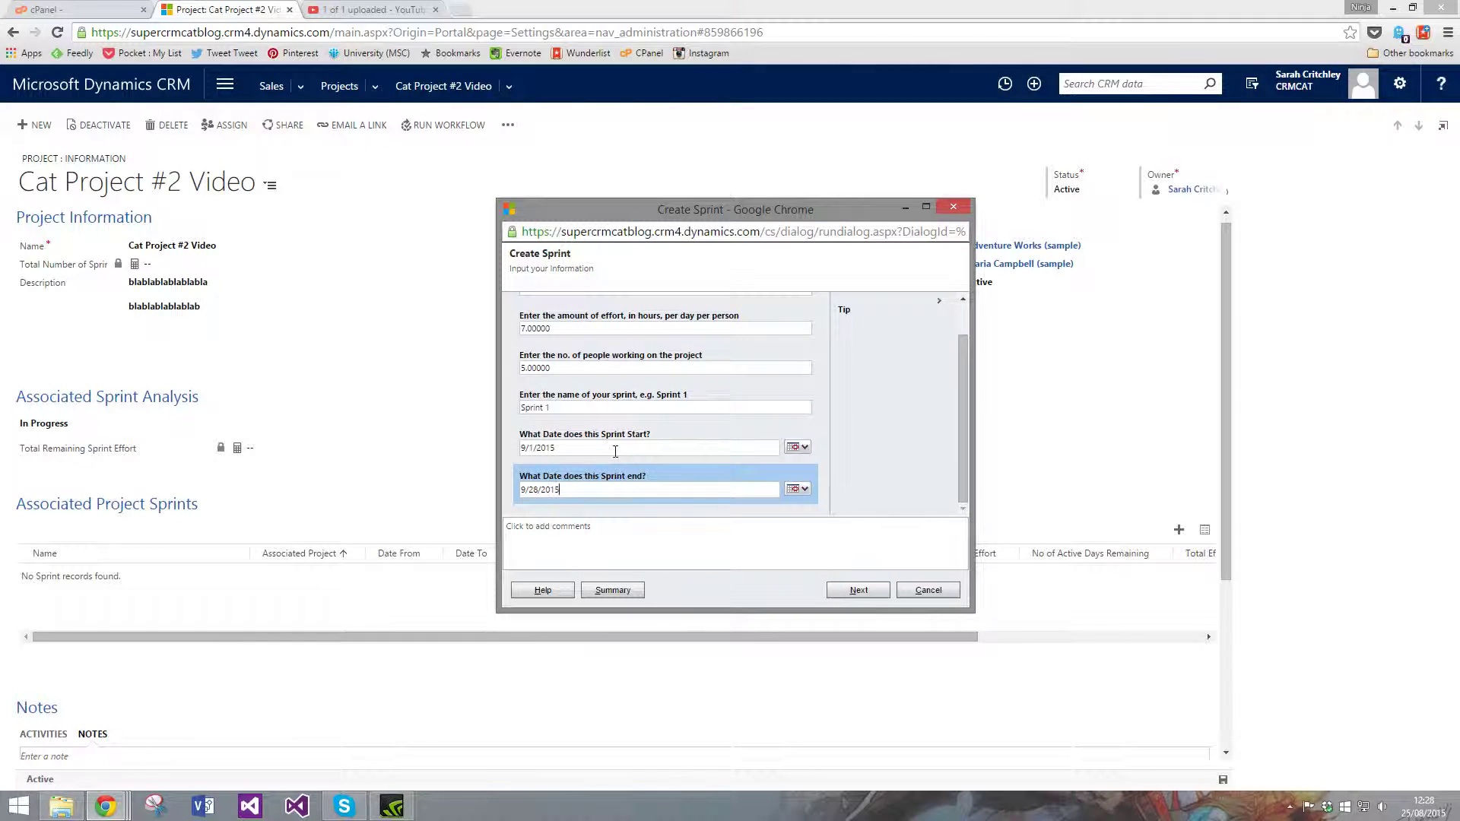
{"action": "scroll", "coordinate": [613, 465], "scroll_direction": "up", "scroll_amount": 1}
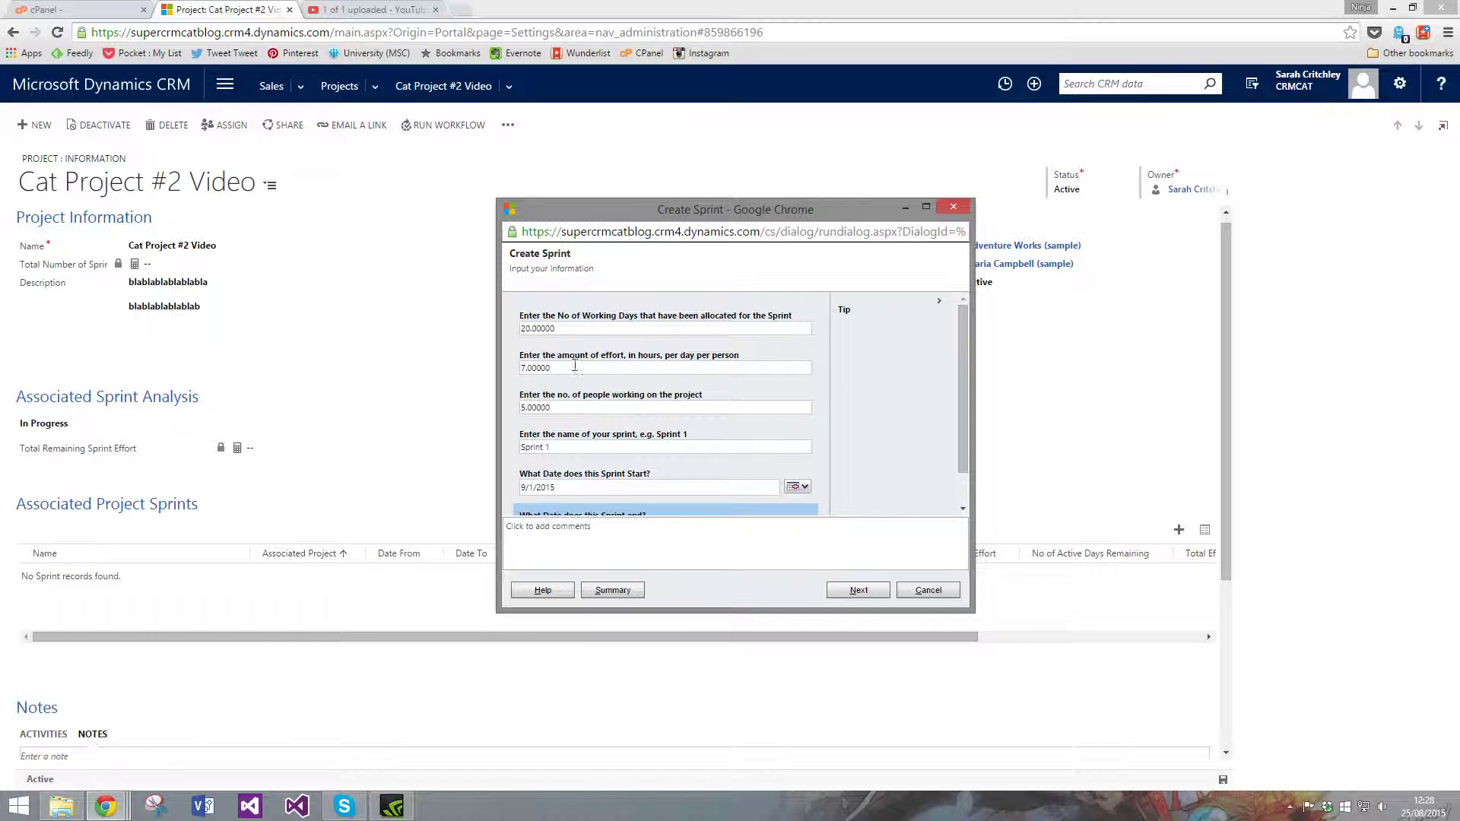
{"action": "left_click", "coordinate": [866, 592]}
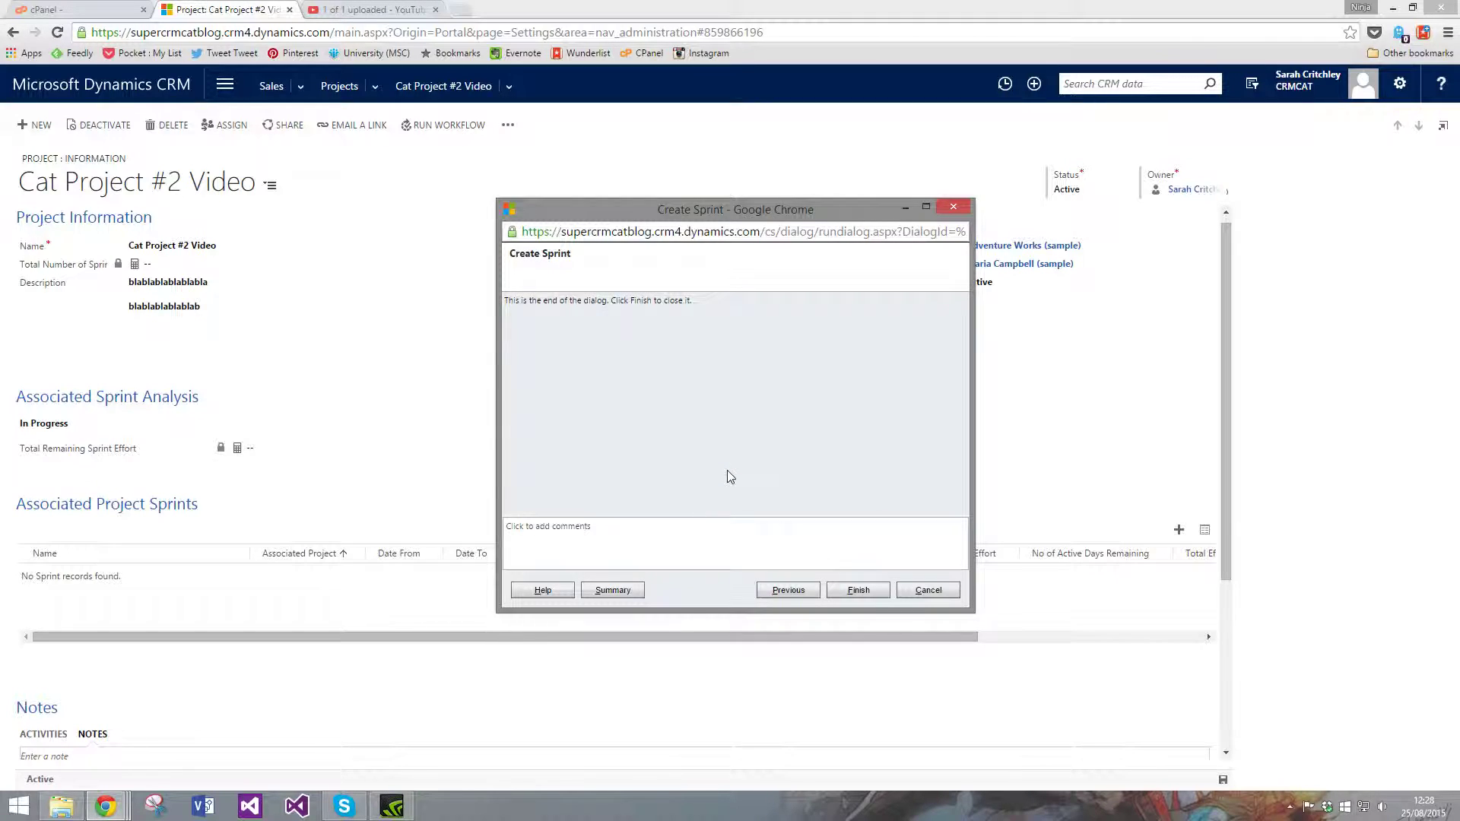
{"action": "left_click", "coordinate": [857, 591]}
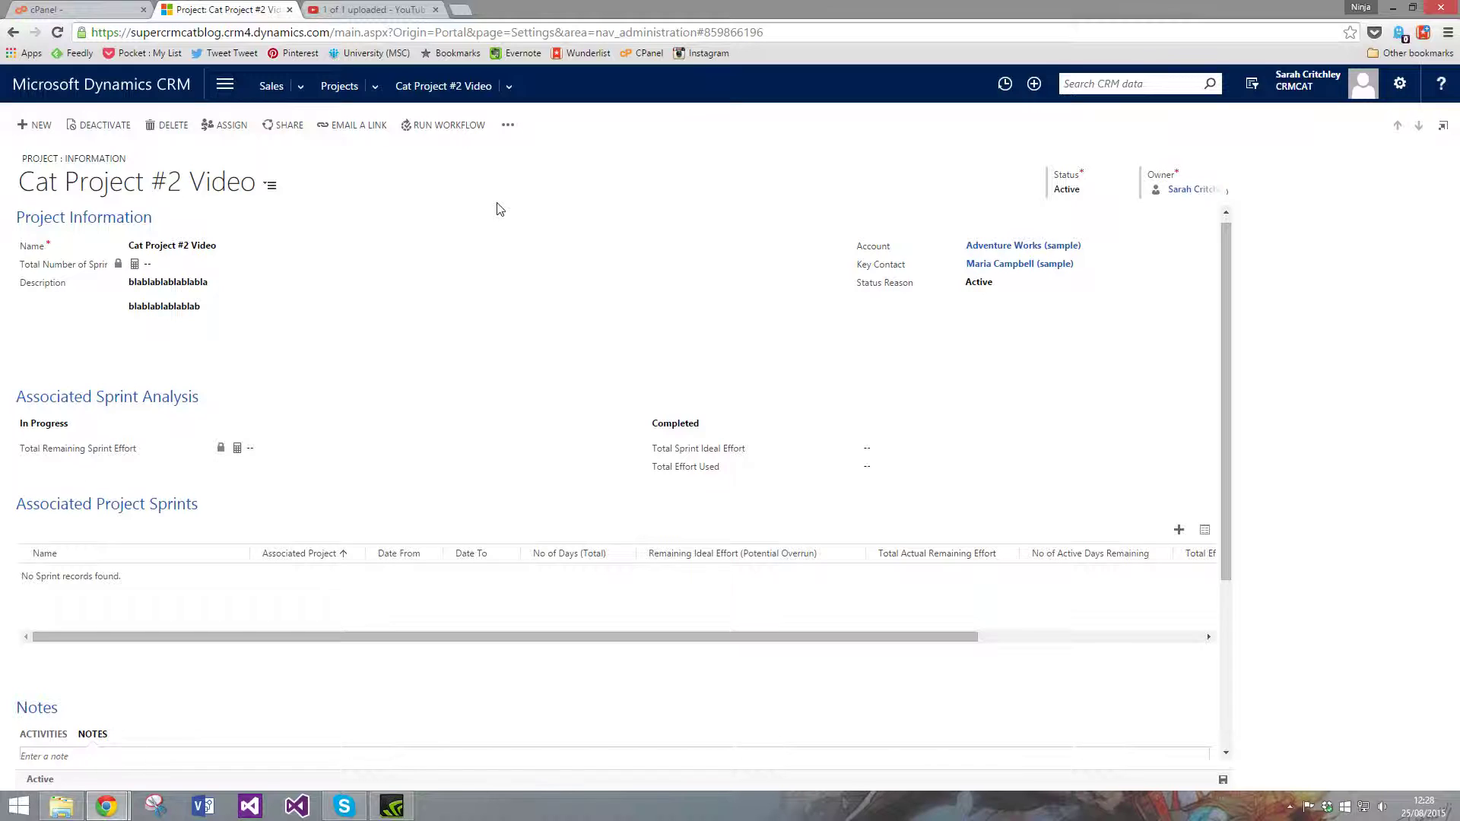
Open Sprint 1 from the project's associated sprints, recalculate its No of Active Days Remaining and save the record.
{"action": "left_click", "coordinate": [508, 86]}
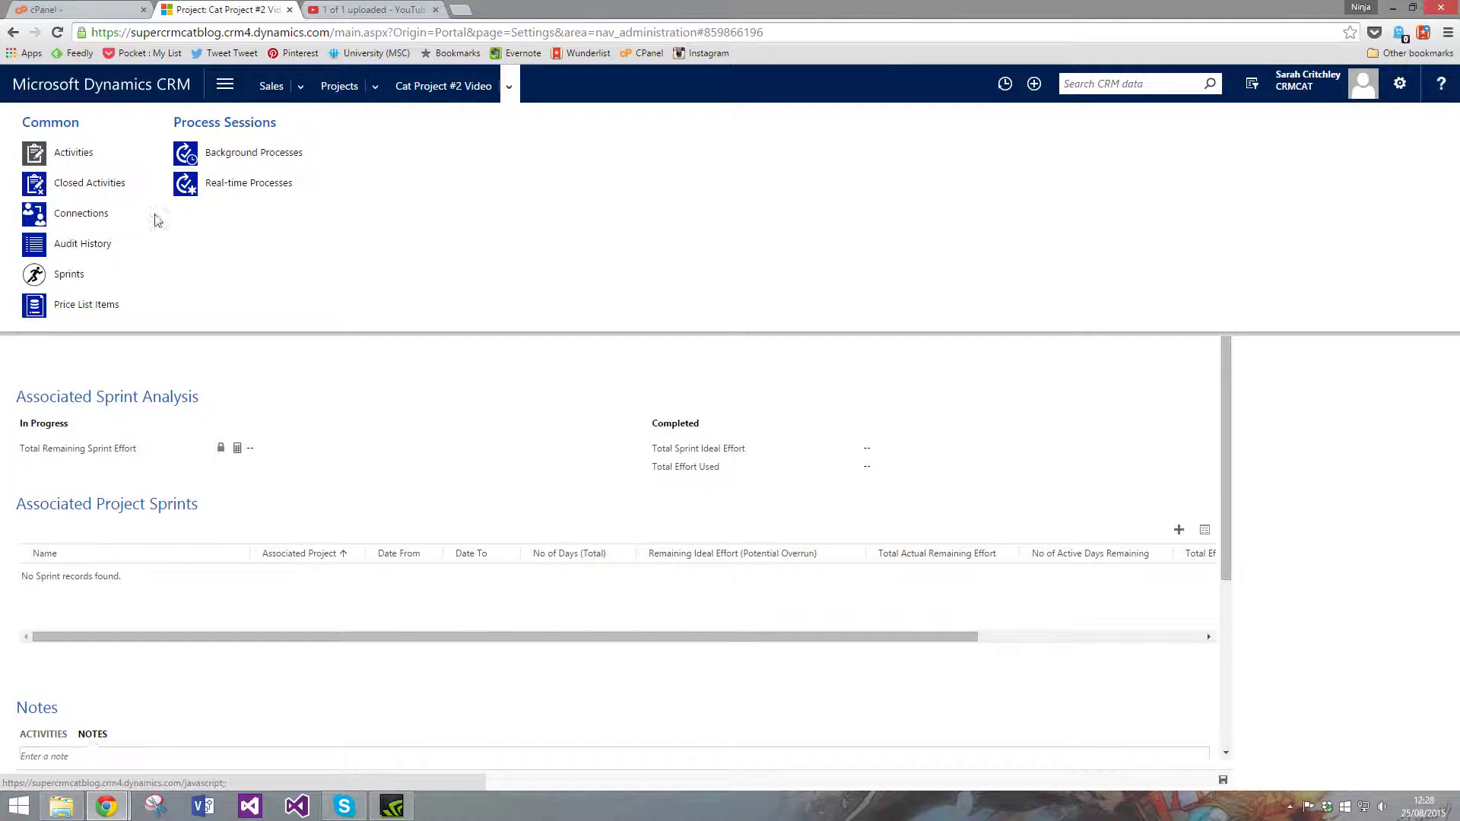
{"action": "left_click", "coordinate": [67, 277]}
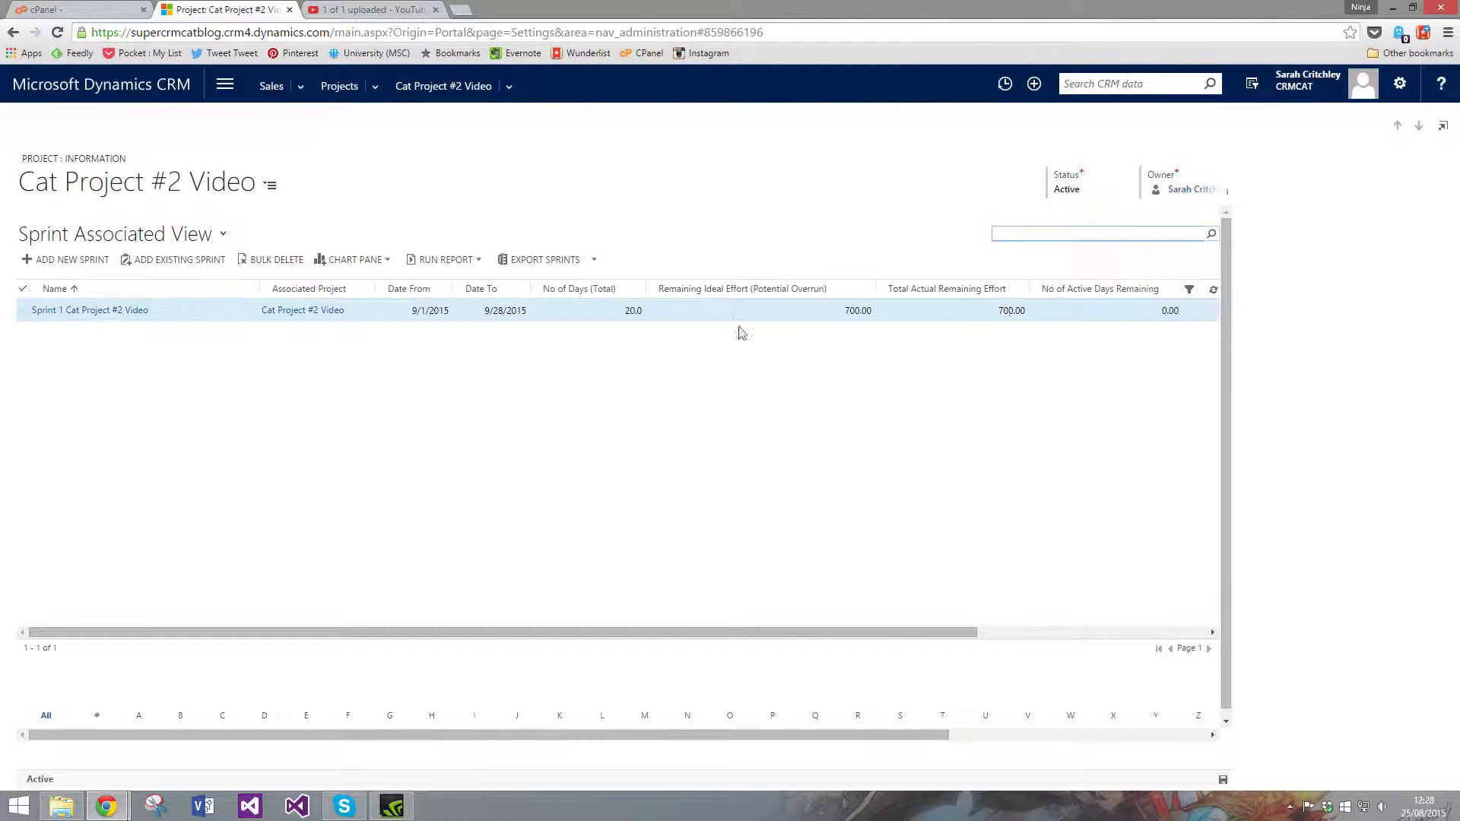
{"action": "left_click", "coordinate": [115, 310]}
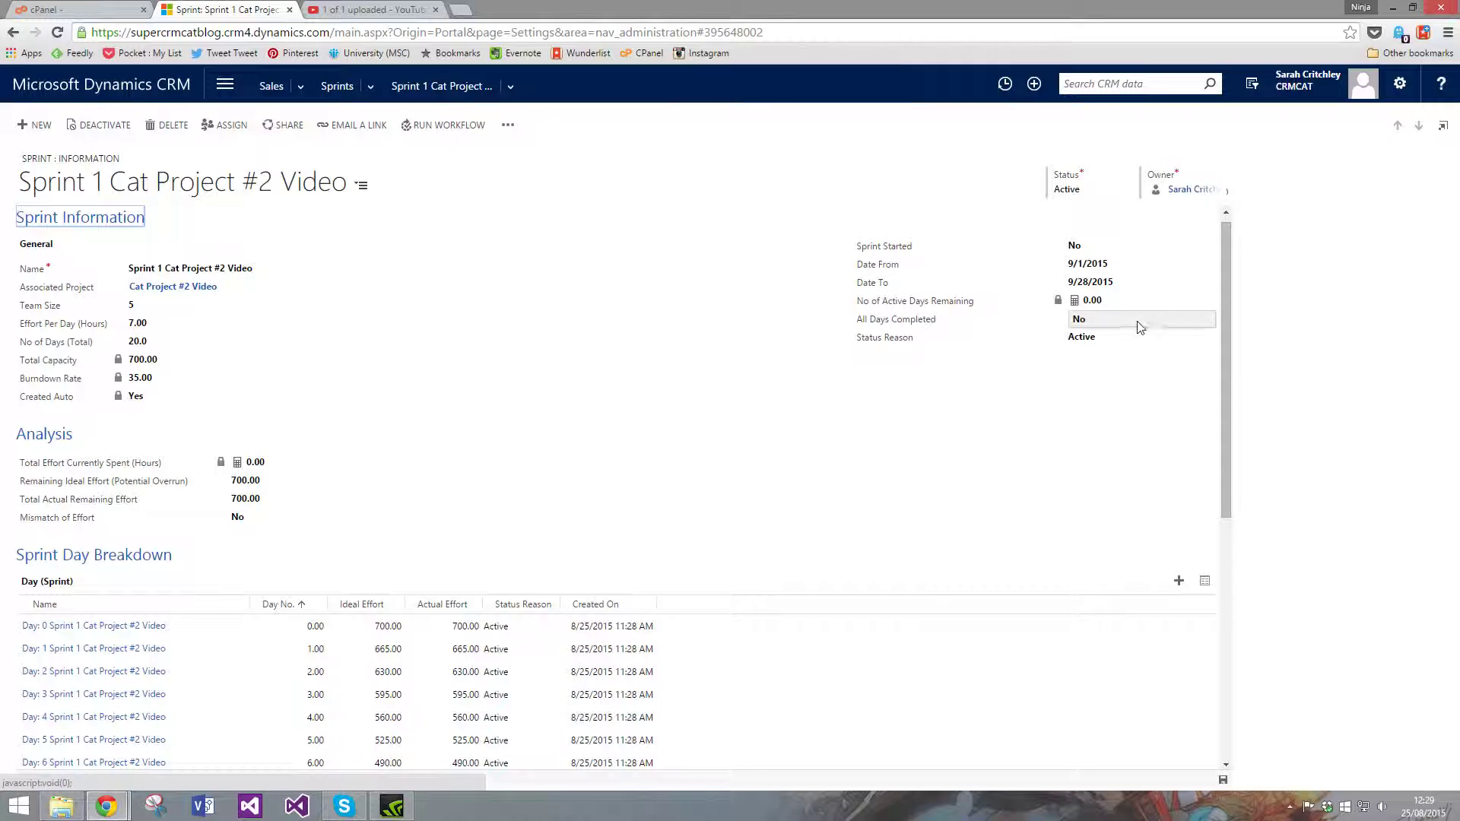
{"action": "left_click", "coordinate": [1204, 303]}
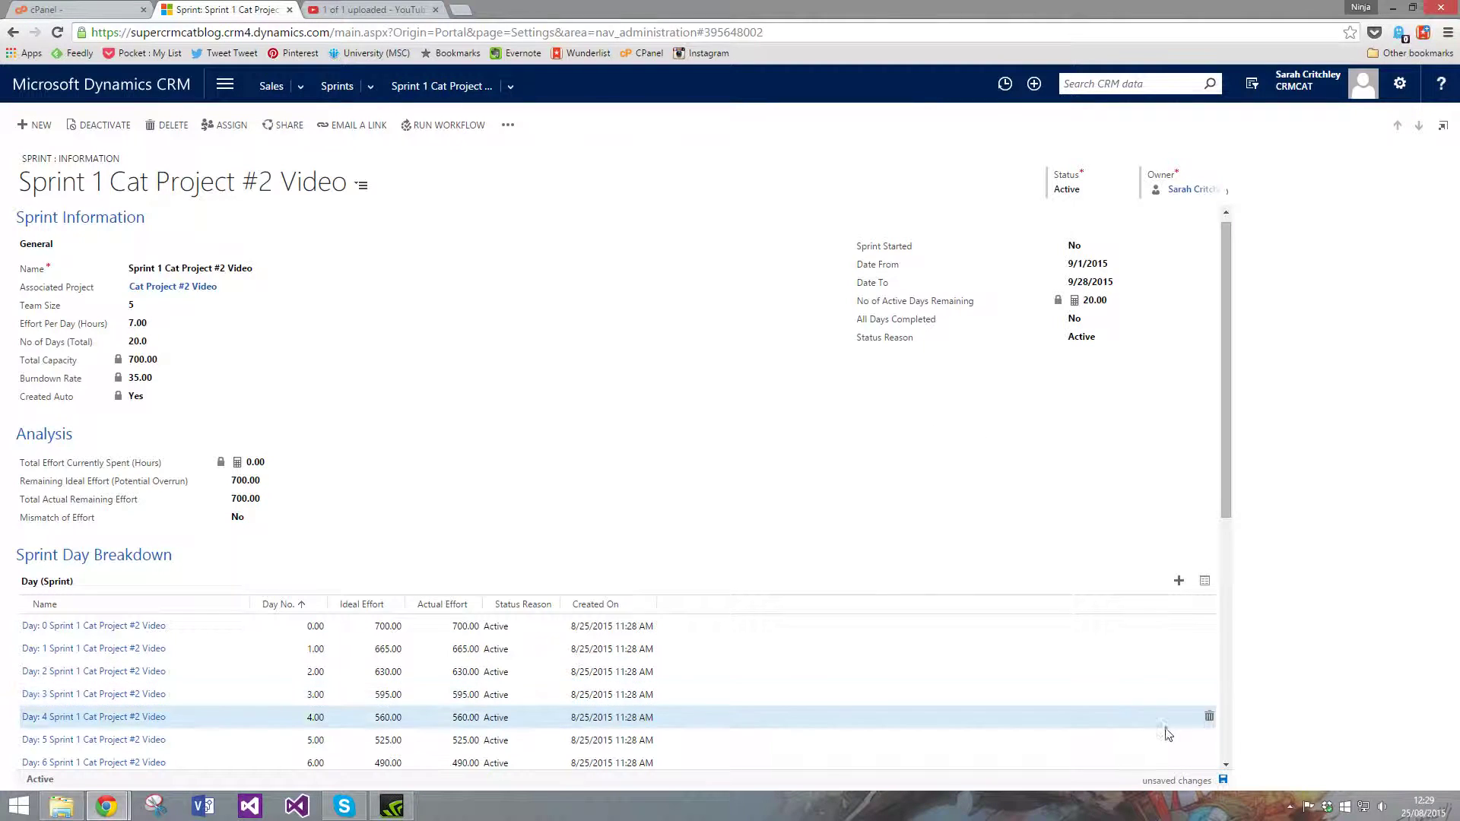
{"action": "left_click", "coordinate": [1223, 779]}
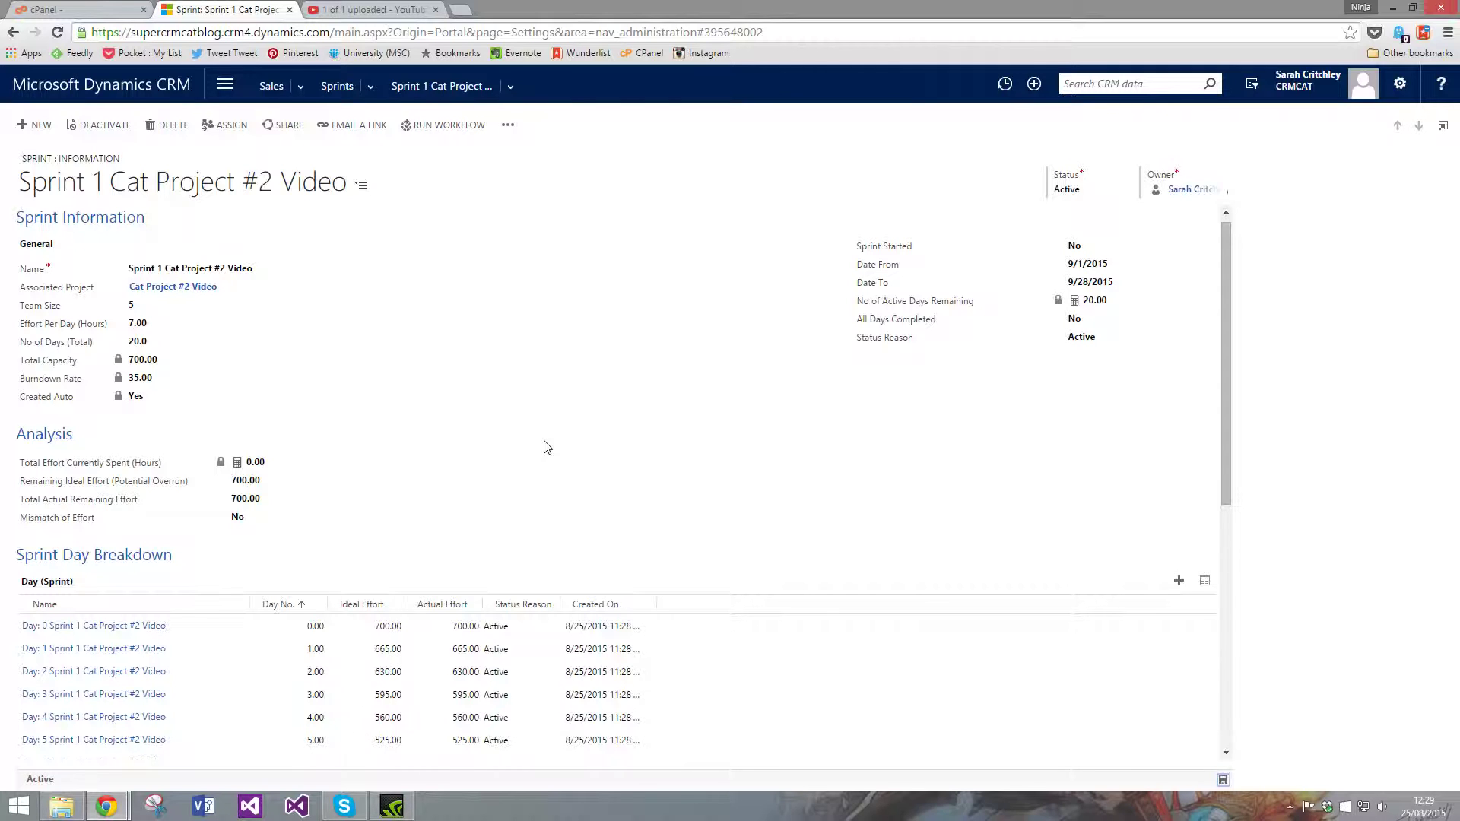
Start another new project record in the Sales area's Projects and name it "Cat Project Video #3".
{"action": "left_click", "coordinate": [228, 86]}
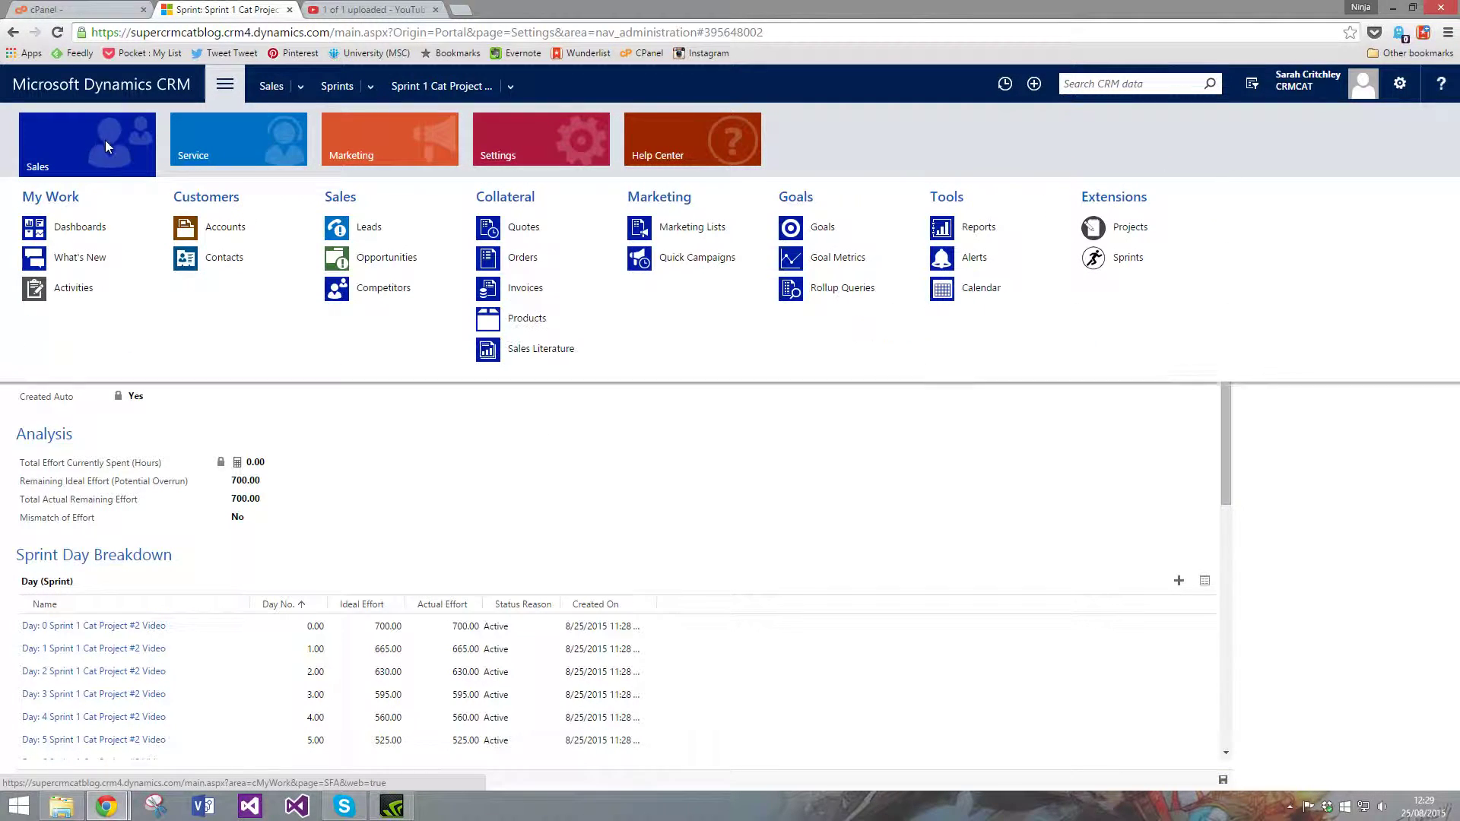
{"action": "left_click", "coordinate": [1128, 227]}
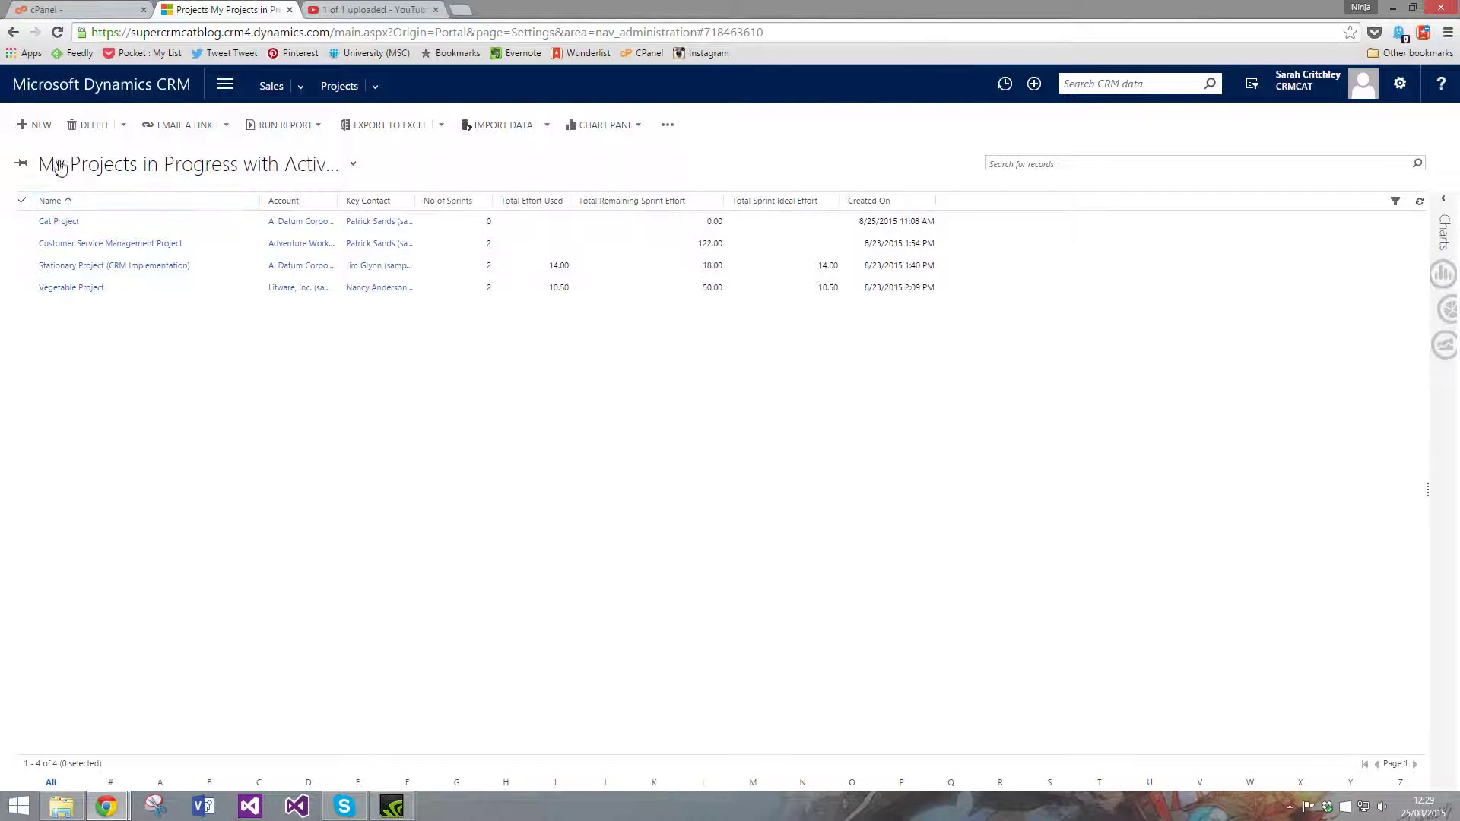
{"action": "left_click", "coordinate": [42, 126]}
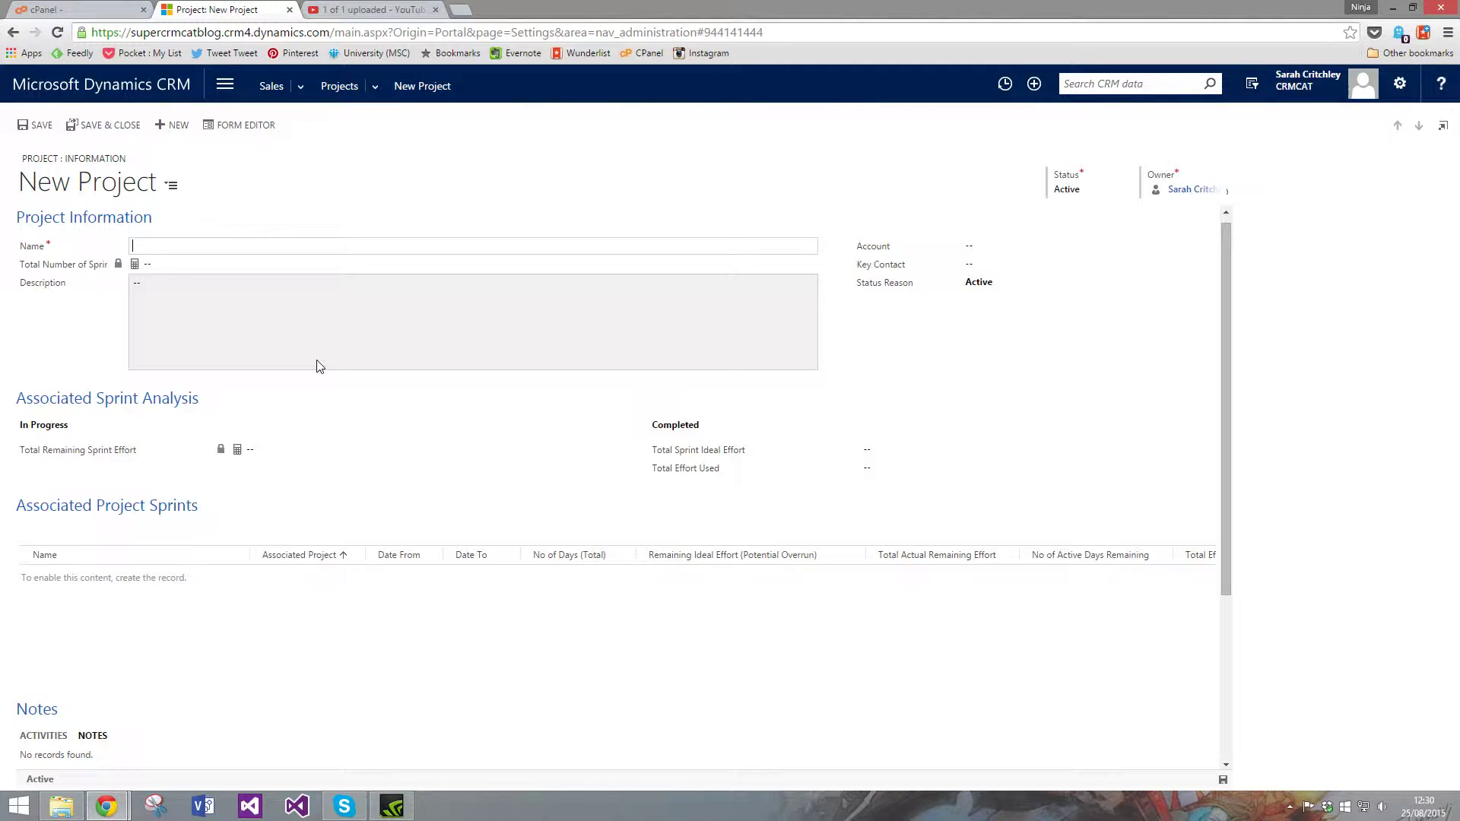
{"action": "type", "text": "Cat Project #2"}
{"action": "left_click", "coordinate": [182, 245]}
{"action": "type", "text": "Video #2"}
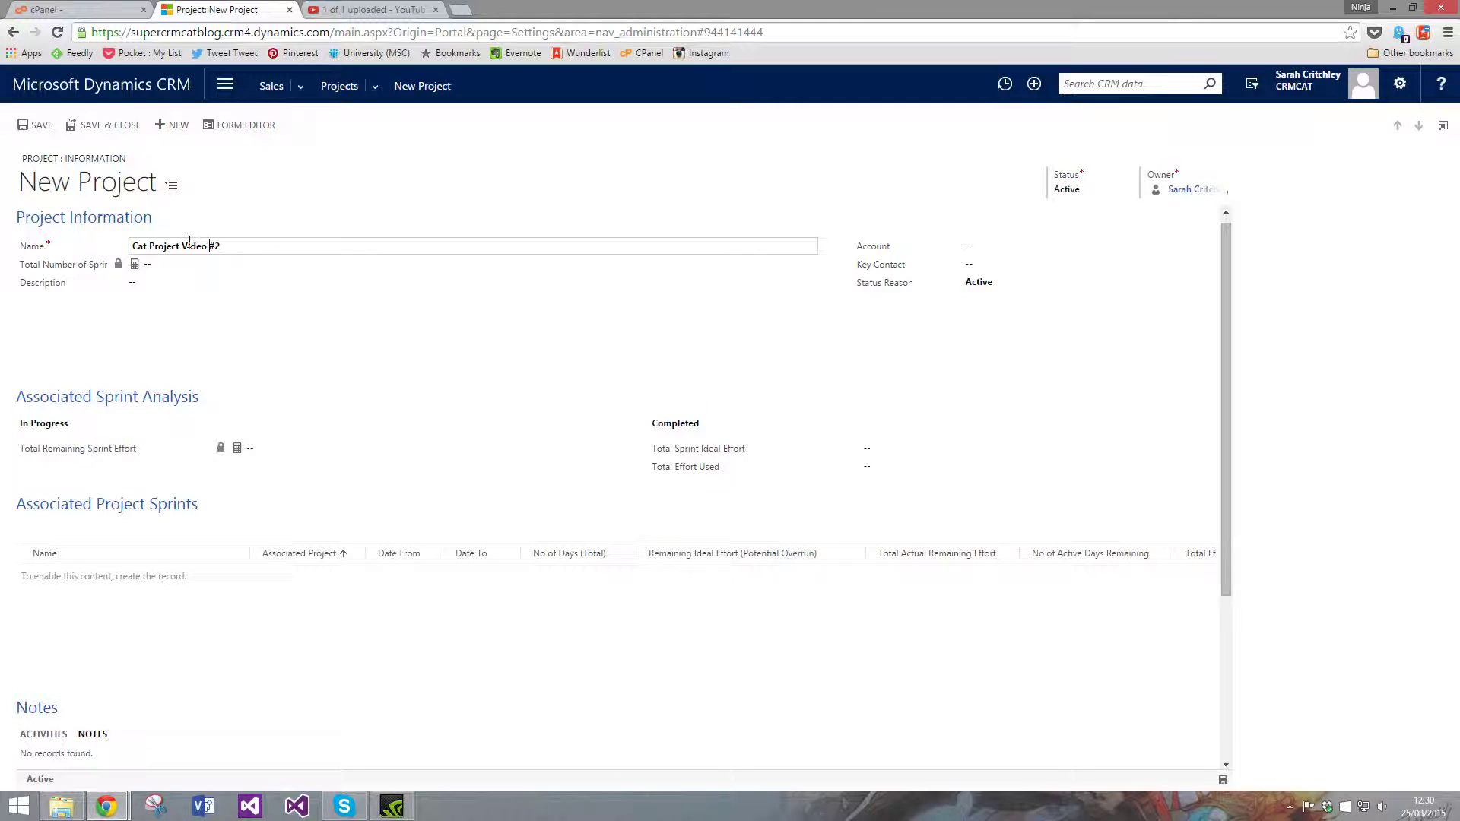
{"action": "key", "text": "BackSpace"}
{"action": "type", "text": "3"}
Assign Adventure Works (sample) as the account of Cat Project Video #3 and pick a sample key contact.
{"action": "left_click", "coordinate": [1190, 253]}
{"action": "left_click", "coordinate": [1206, 246]}
{"action": "left_click", "coordinate": [1064, 283]}
{"action": "left_click", "coordinate": [1207, 265]}
{"action": "left_click", "coordinate": [1051, 348]}
Enter "blablabla" as the description of Cat Project Video #3 and save the project.
{"action": "left_click", "coordinate": [213, 299]}
{"action": "type", "text": "blablabla"}
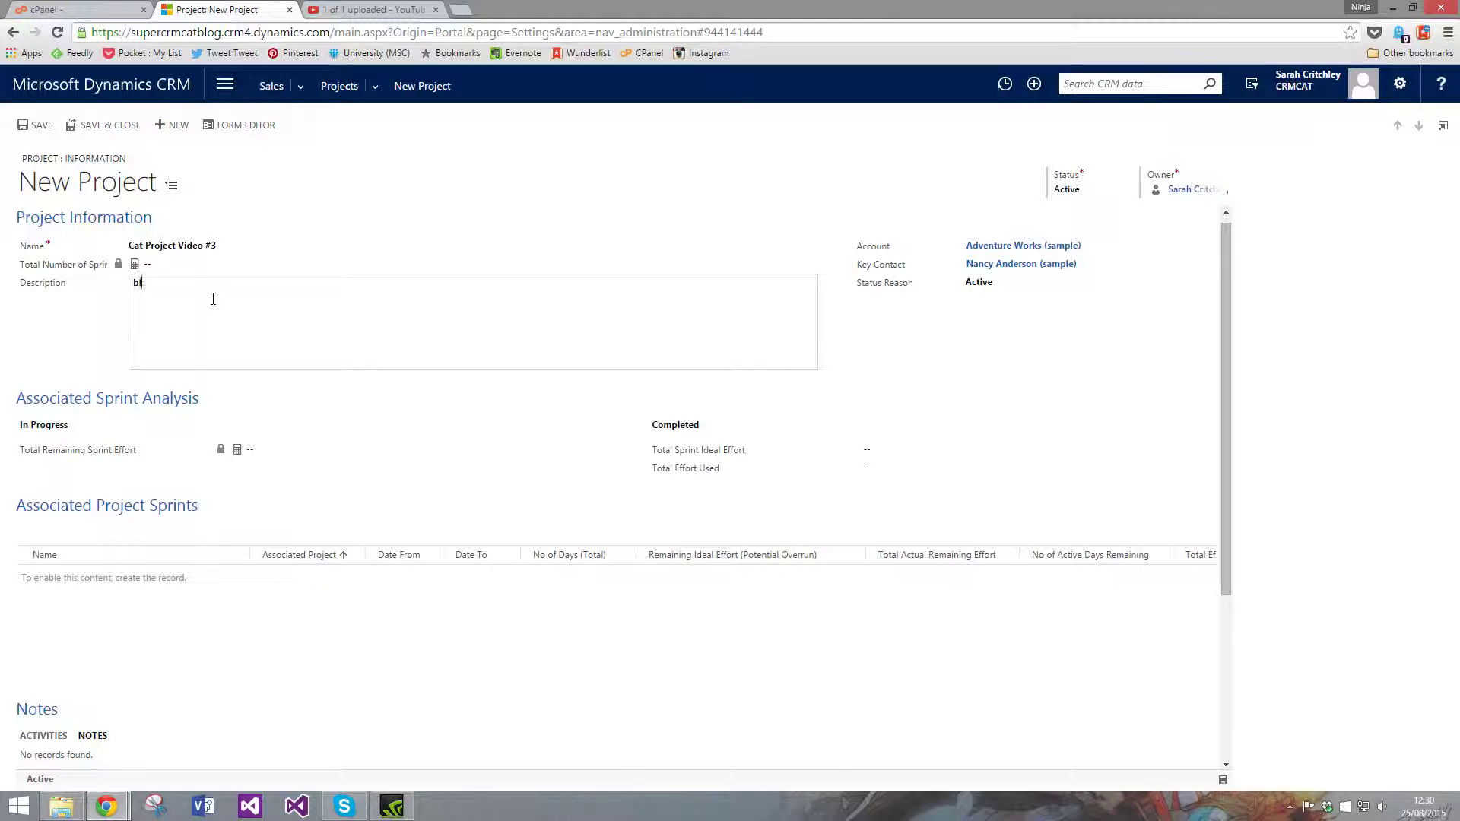
{"action": "left_click", "coordinate": [35, 125]}
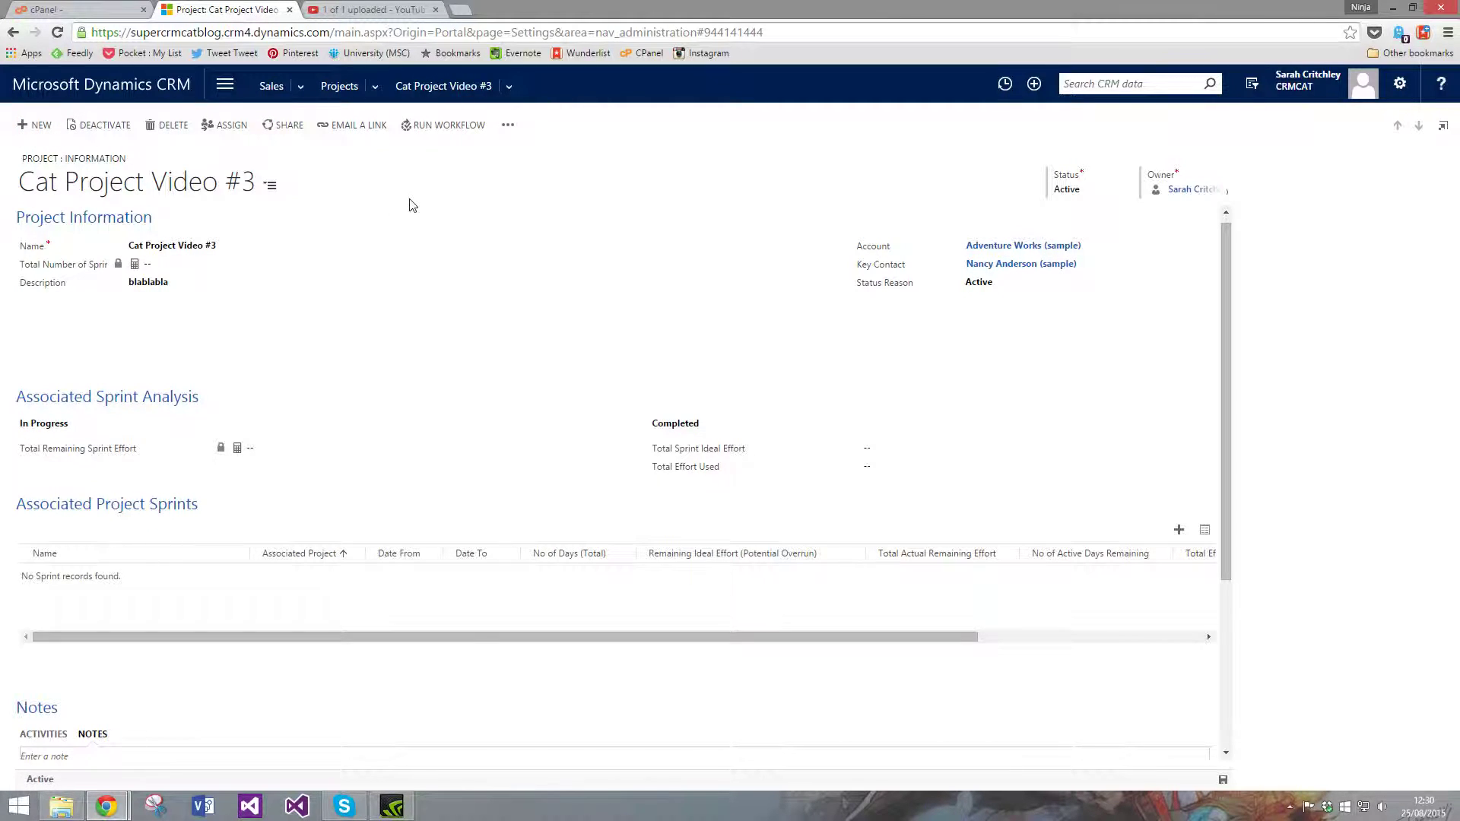
Start the Create Sprint dialog for Cat Project Video #3.
{"action": "left_click", "coordinate": [510, 126]}
{"action": "left_click", "coordinate": [535, 147]}
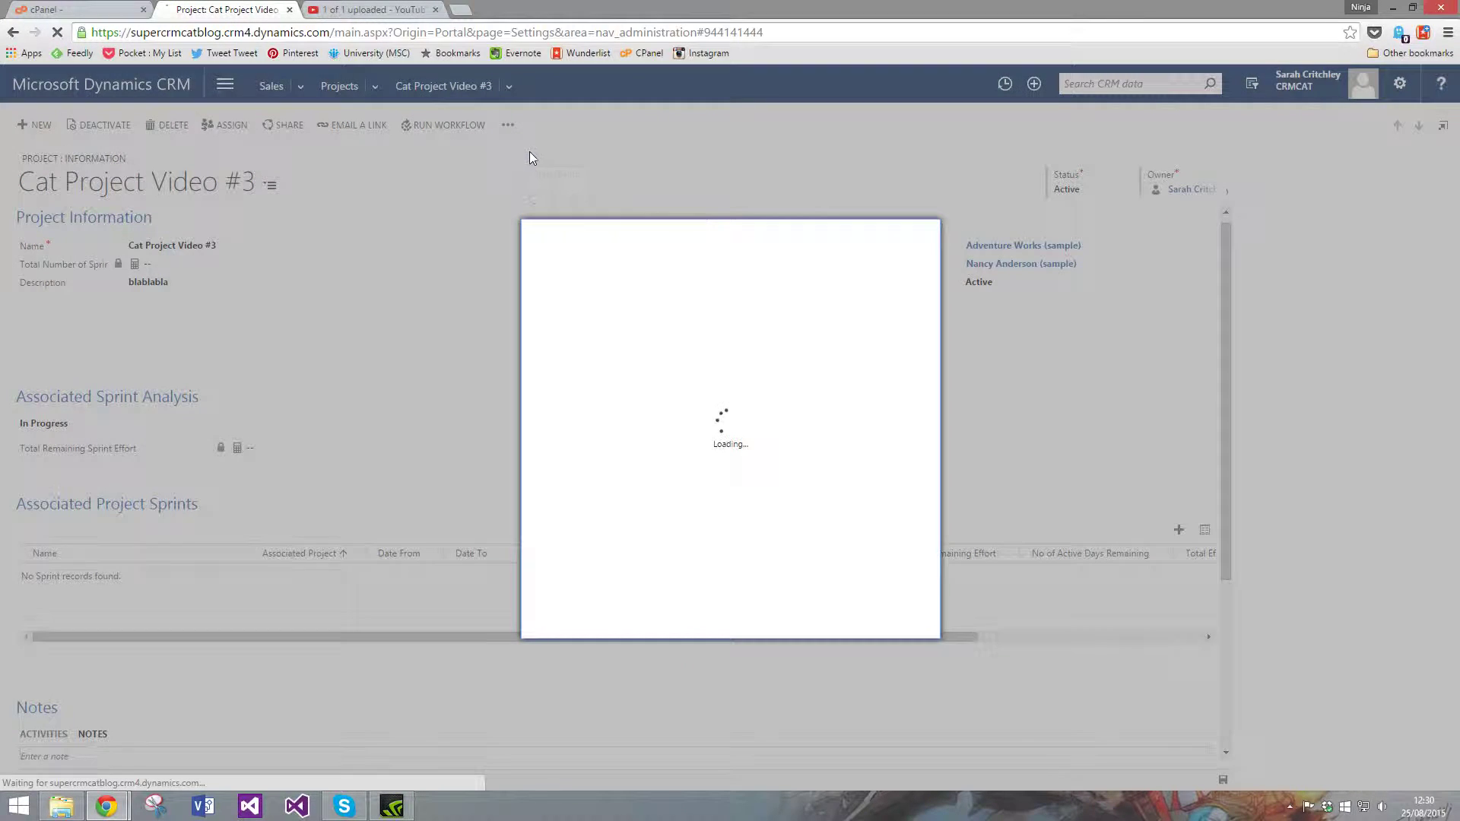
{"action": "left_click", "coordinate": [740, 622]}
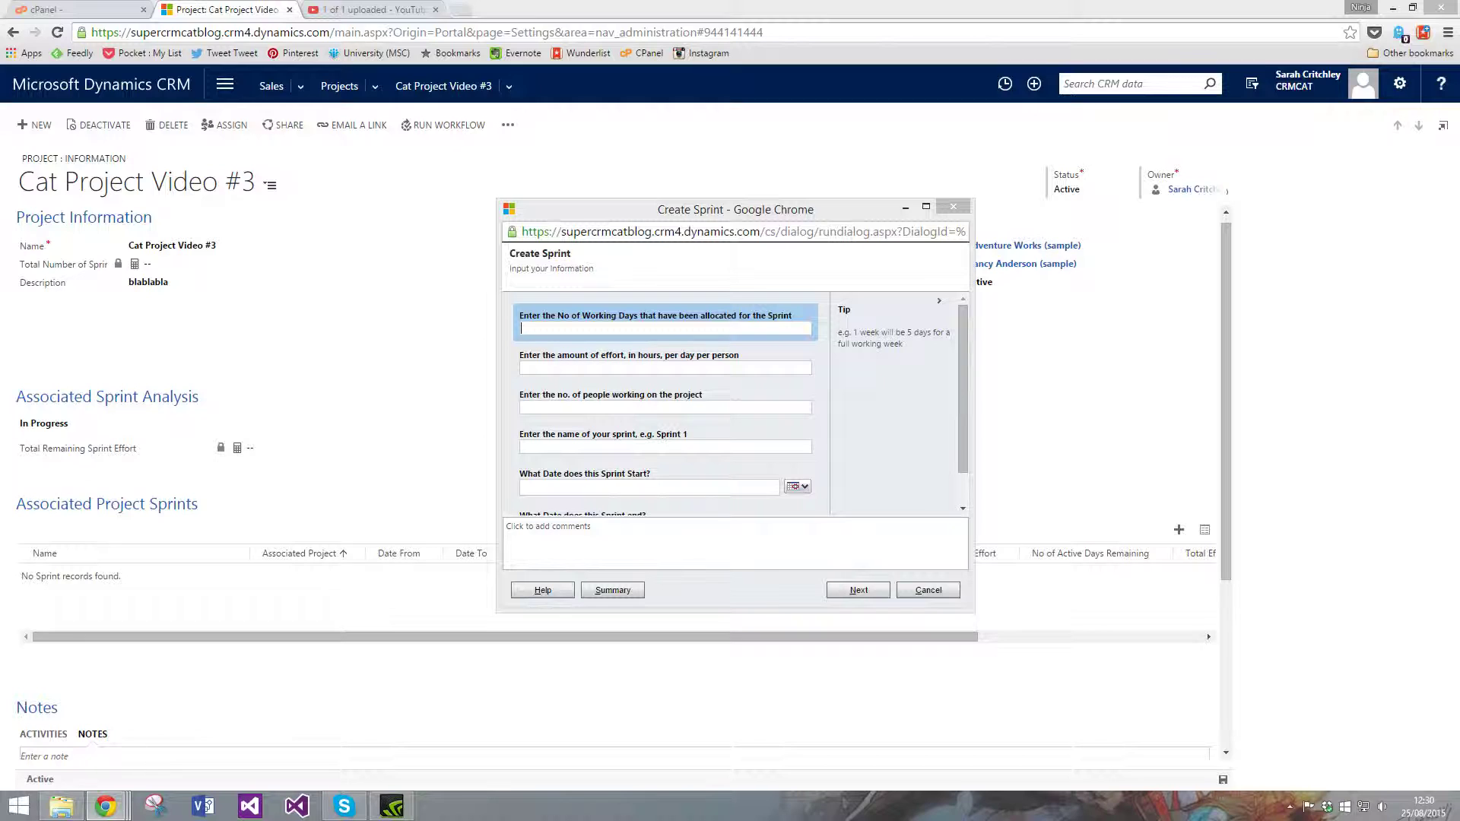
Allocate 5 working days to the sprint, with 3.5 hours of effort per day per person and 1 person working on the project.
{"action": "left_click", "coordinate": [632, 328]}
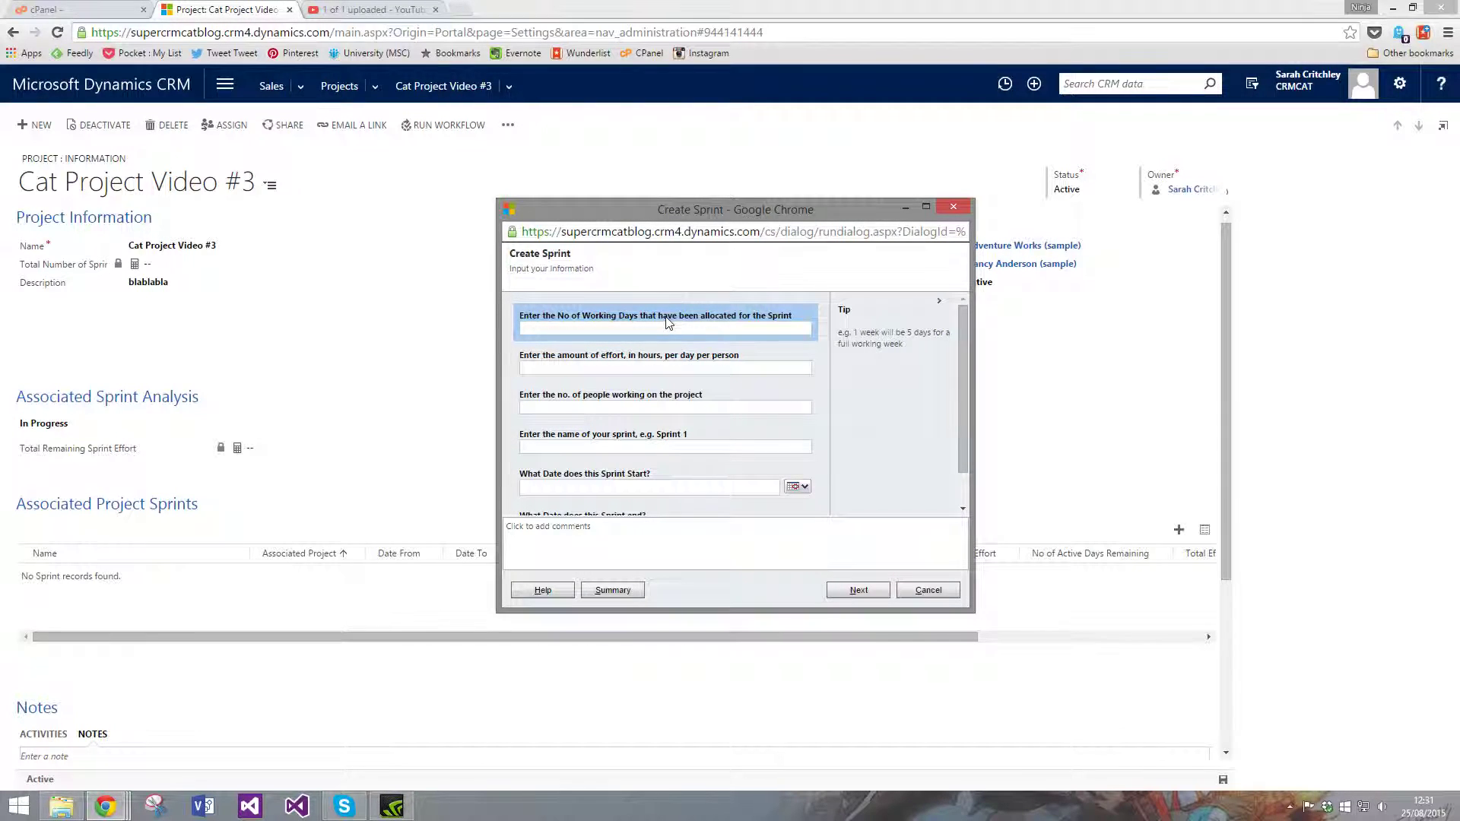
{"action": "type", "text": "5"}
{"action": "left_click", "coordinate": [657, 368]}
{"action": "type", "text": "3.5"}
{"action": "left_click", "coordinate": [711, 406]}
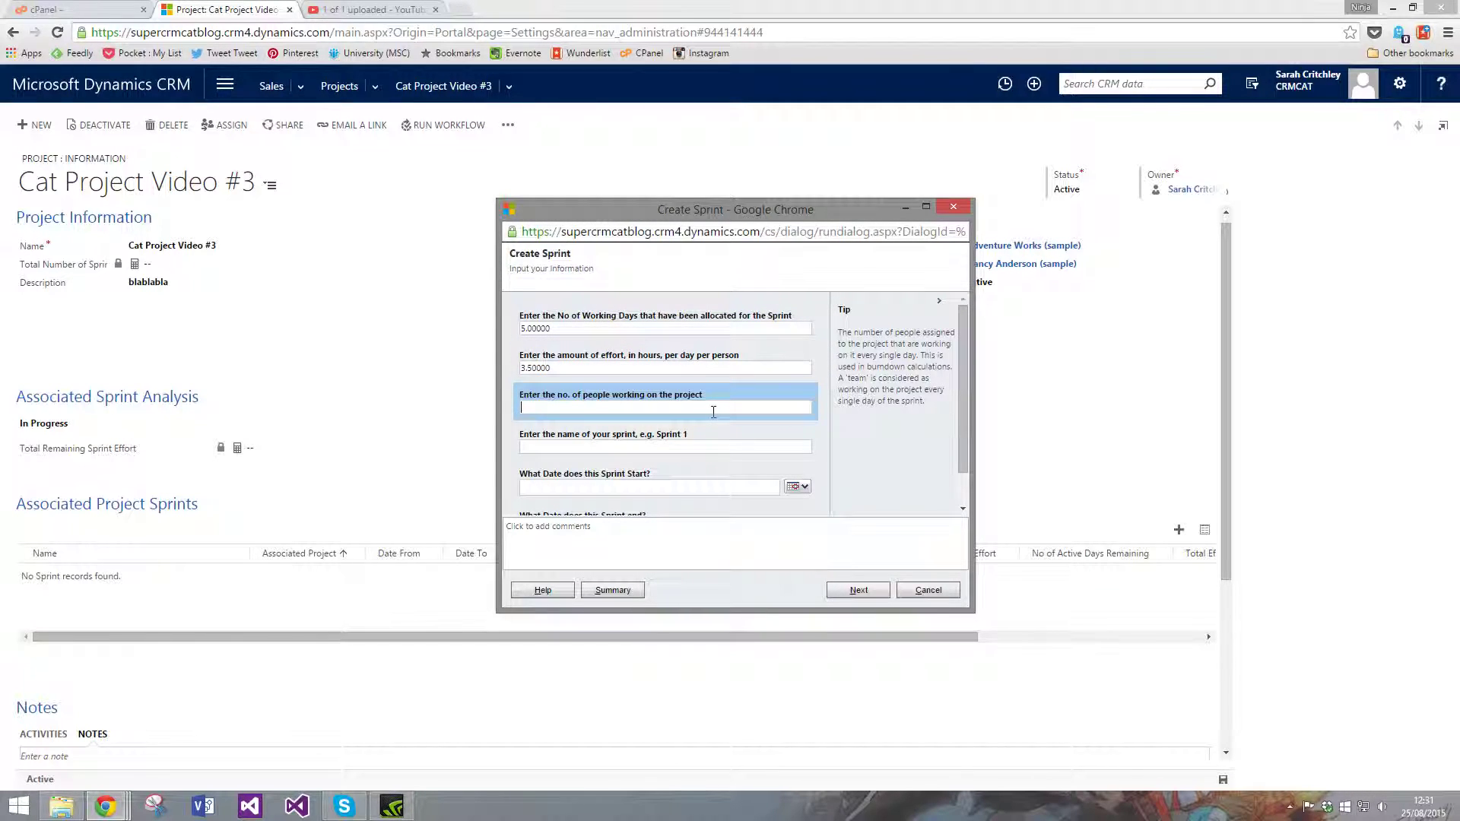
{"action": "type", "text": "1"}
Name the sprint "Sprint MAIN".
{"action": "left_click", "coordinate": [729, 446]}
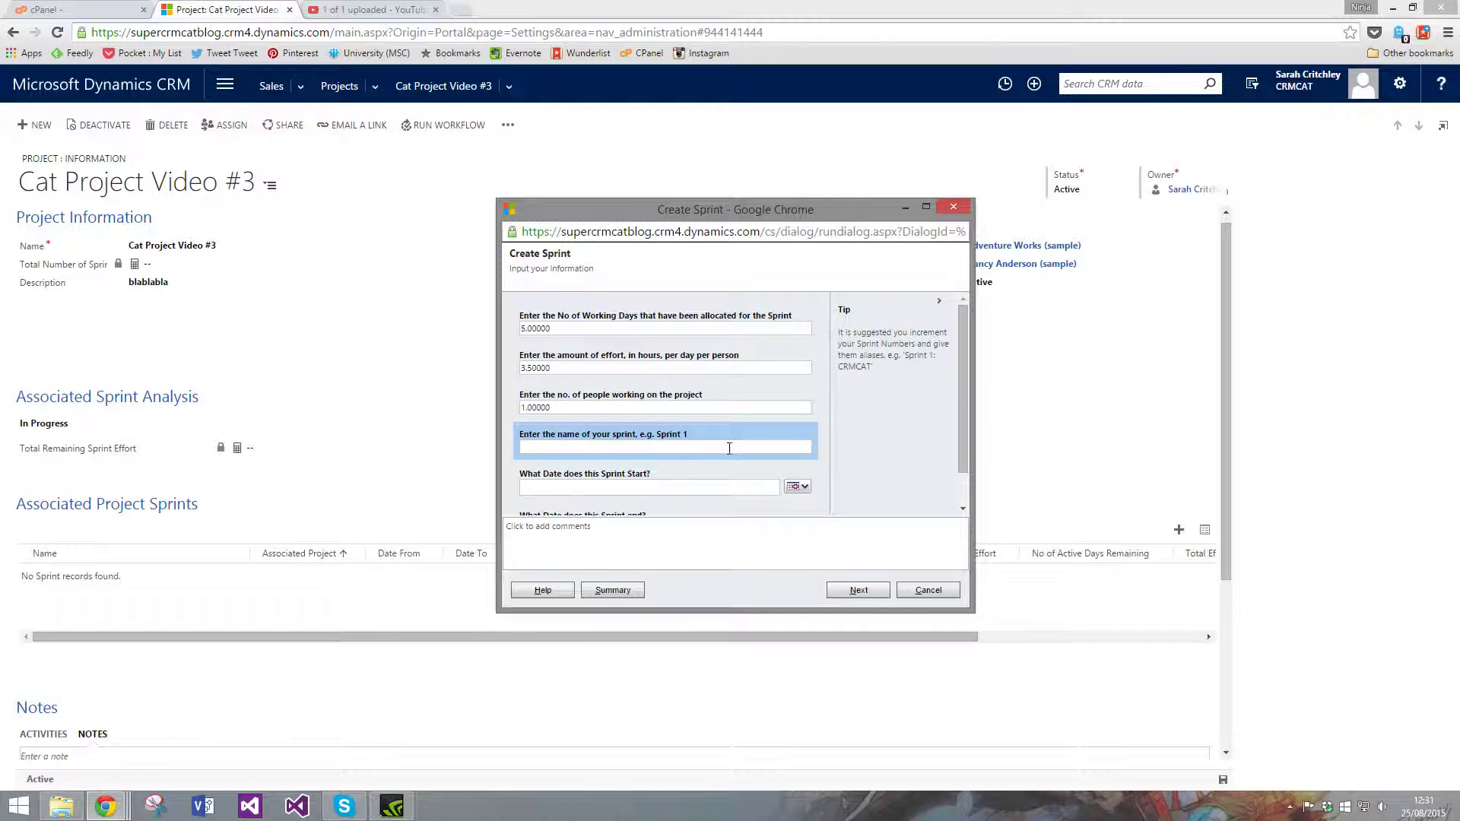
{"action": "type", "text": "Sp"}
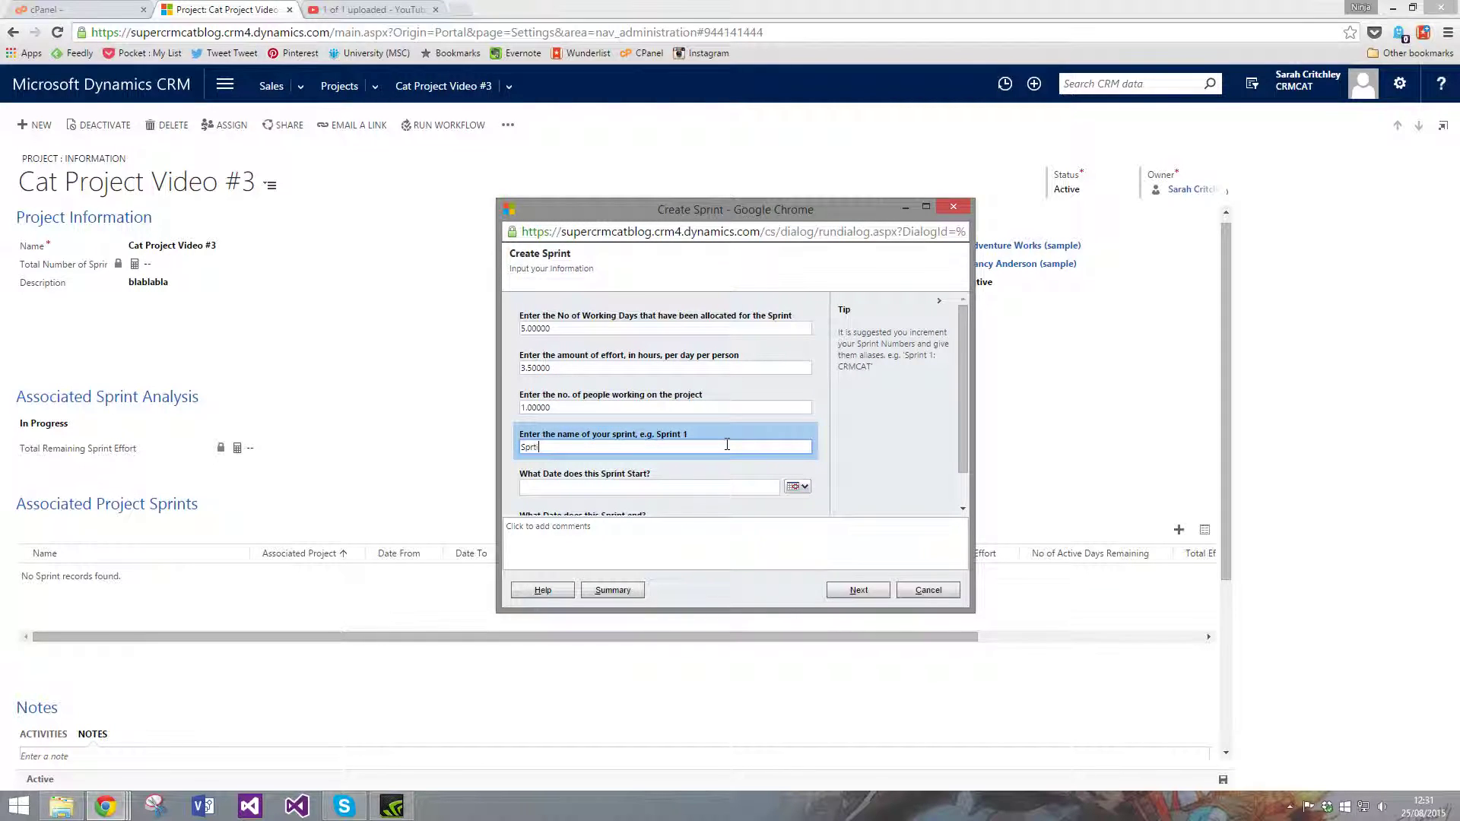
{"action": "type", "text": "rint MAIN"}
Set the sprint's start date to 9/1/2015 and its end date to 9/28/2015.
{"action": "scroll", "coordinate": [800, 428], "scroll_direction": "down", "scroll_amount": 1}
{"action": "left_click", "coordinate": [797, 446]}
{"action": "left_click", "coordinate": [888, 450]}
{"action": "left_click", "coordinate": [824, 482]}
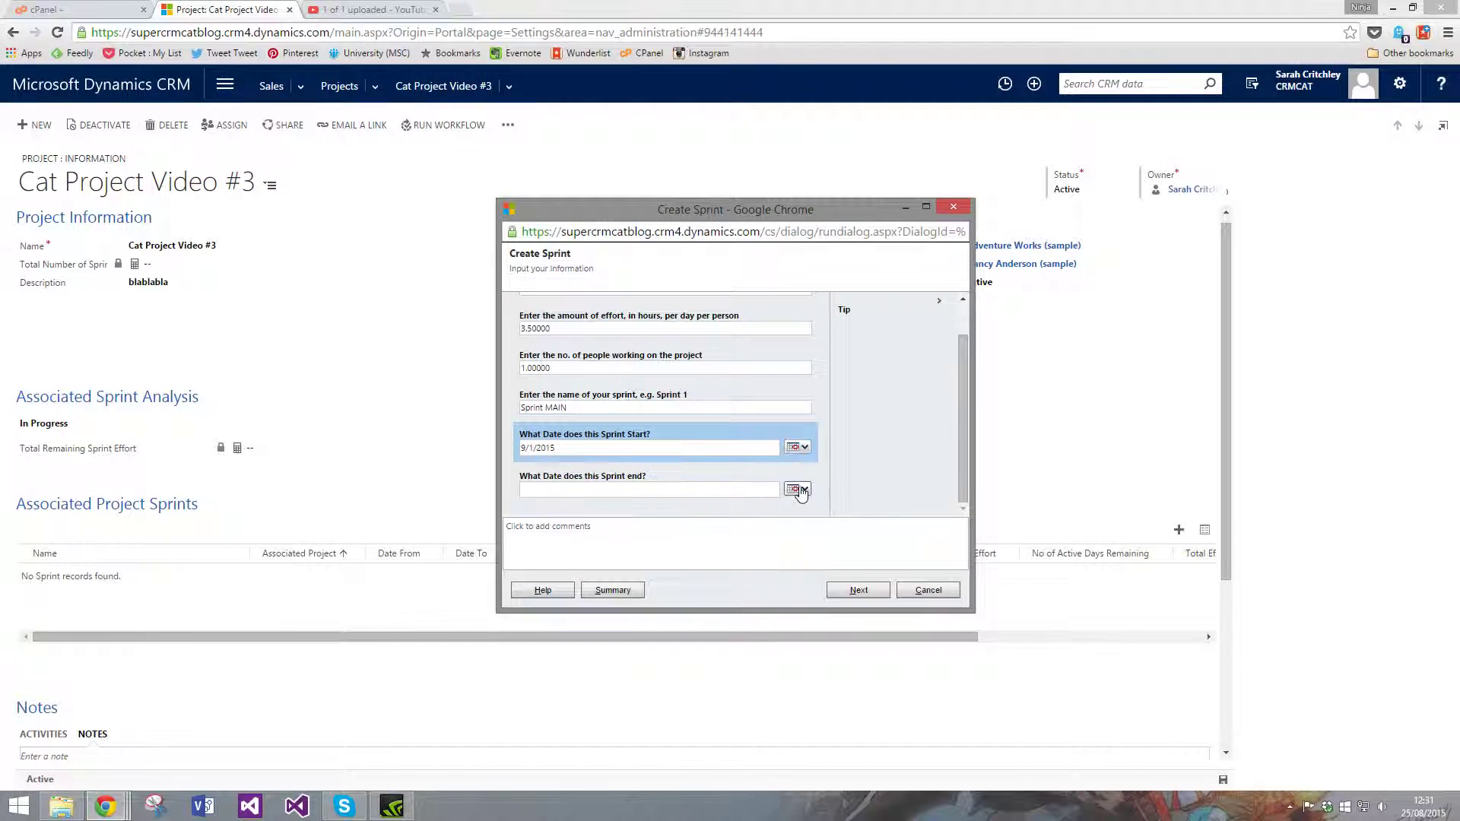
{"action": "left_click", "coordinate": [797, 489]}
{"action": "left_click", "coordinate": [888, 450]}
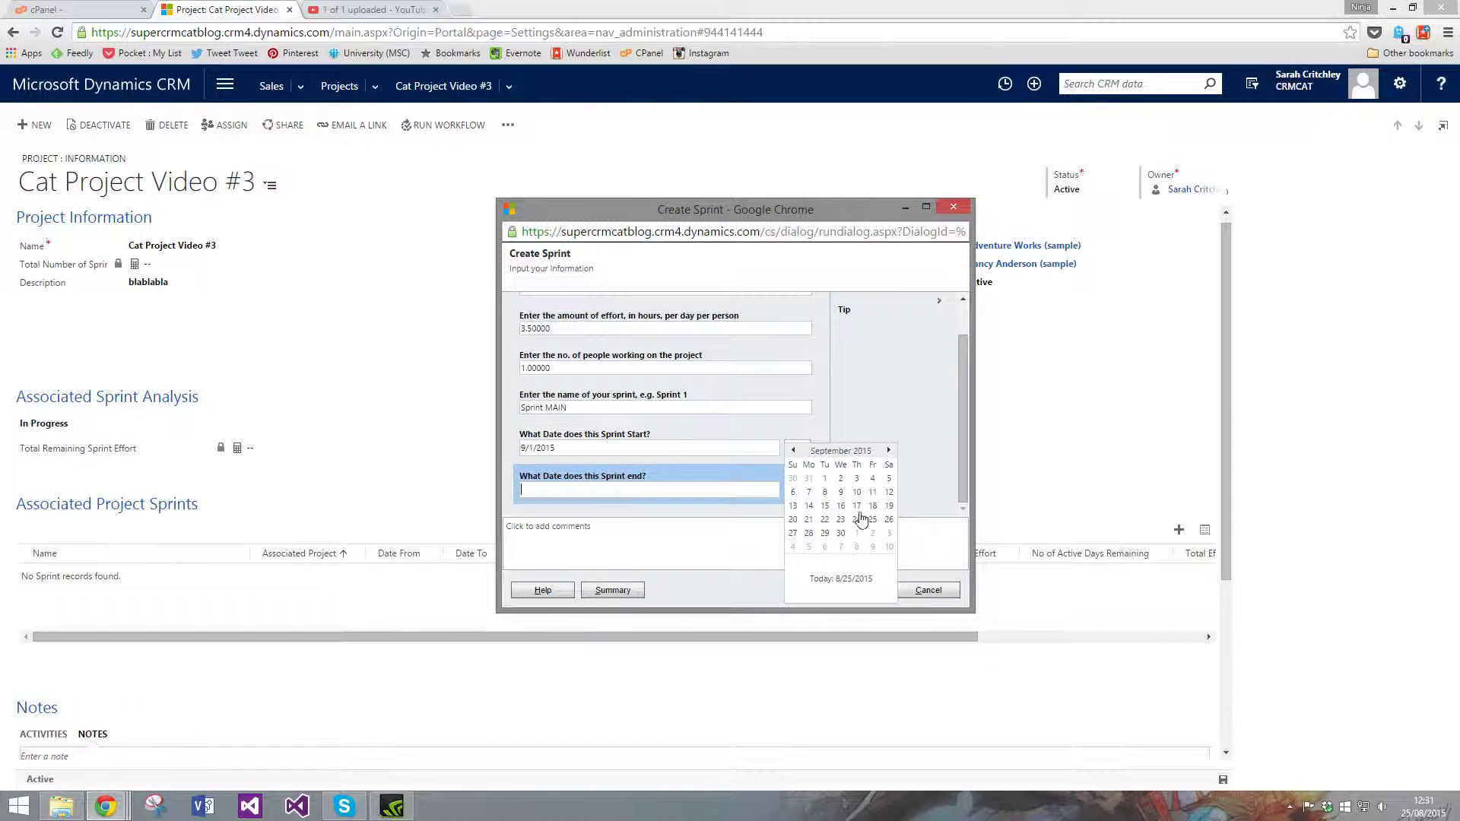
{"action": "left_click", "coordinate": [808, 533]}
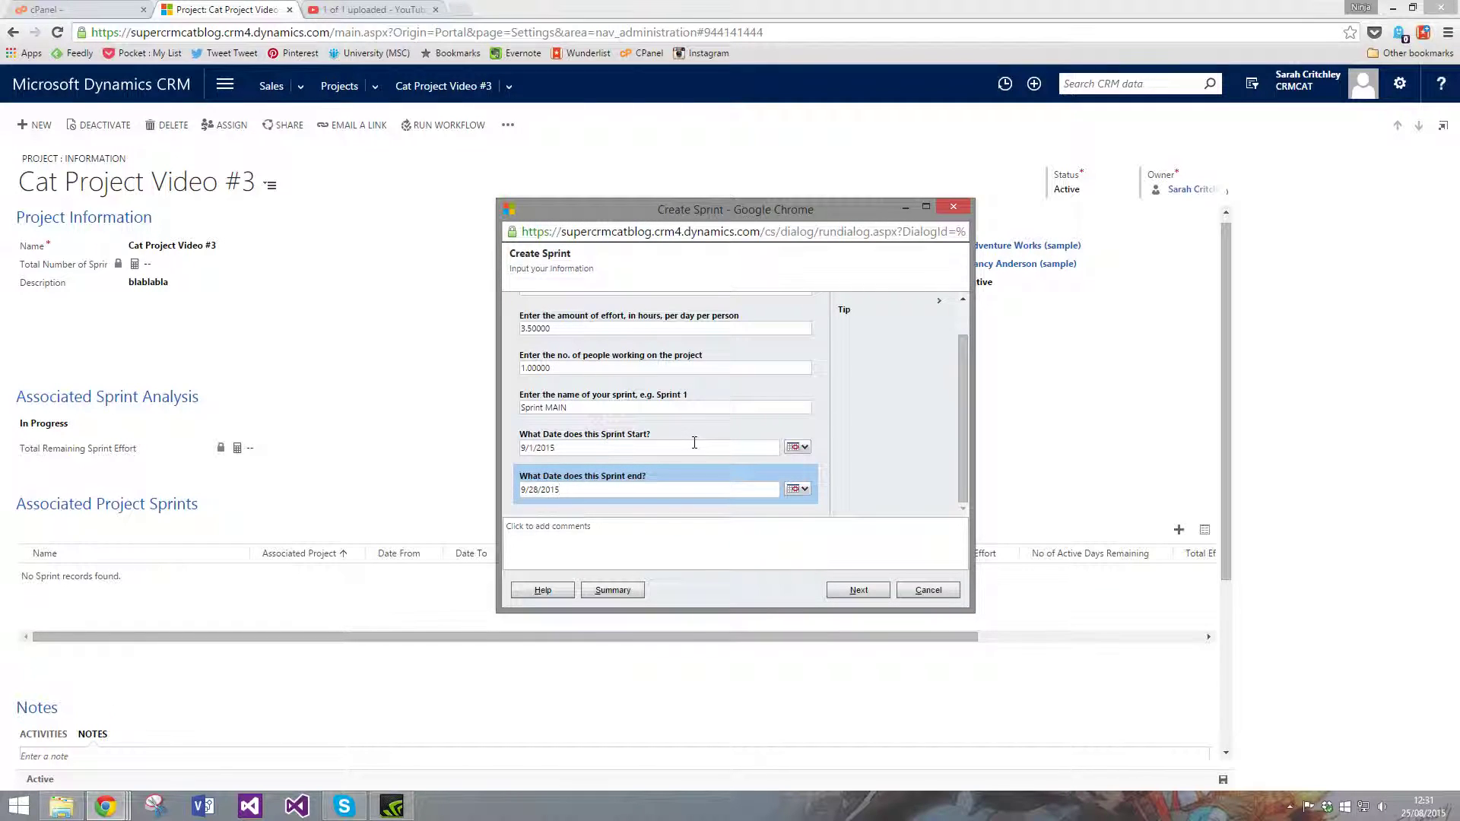
Review the entered sprint details, submit them and finish the Create Sprint dialog.
{"action": "scroll", "coordinate": [694, 445], "scroll_direction": "up", "scroll_amount": 1}
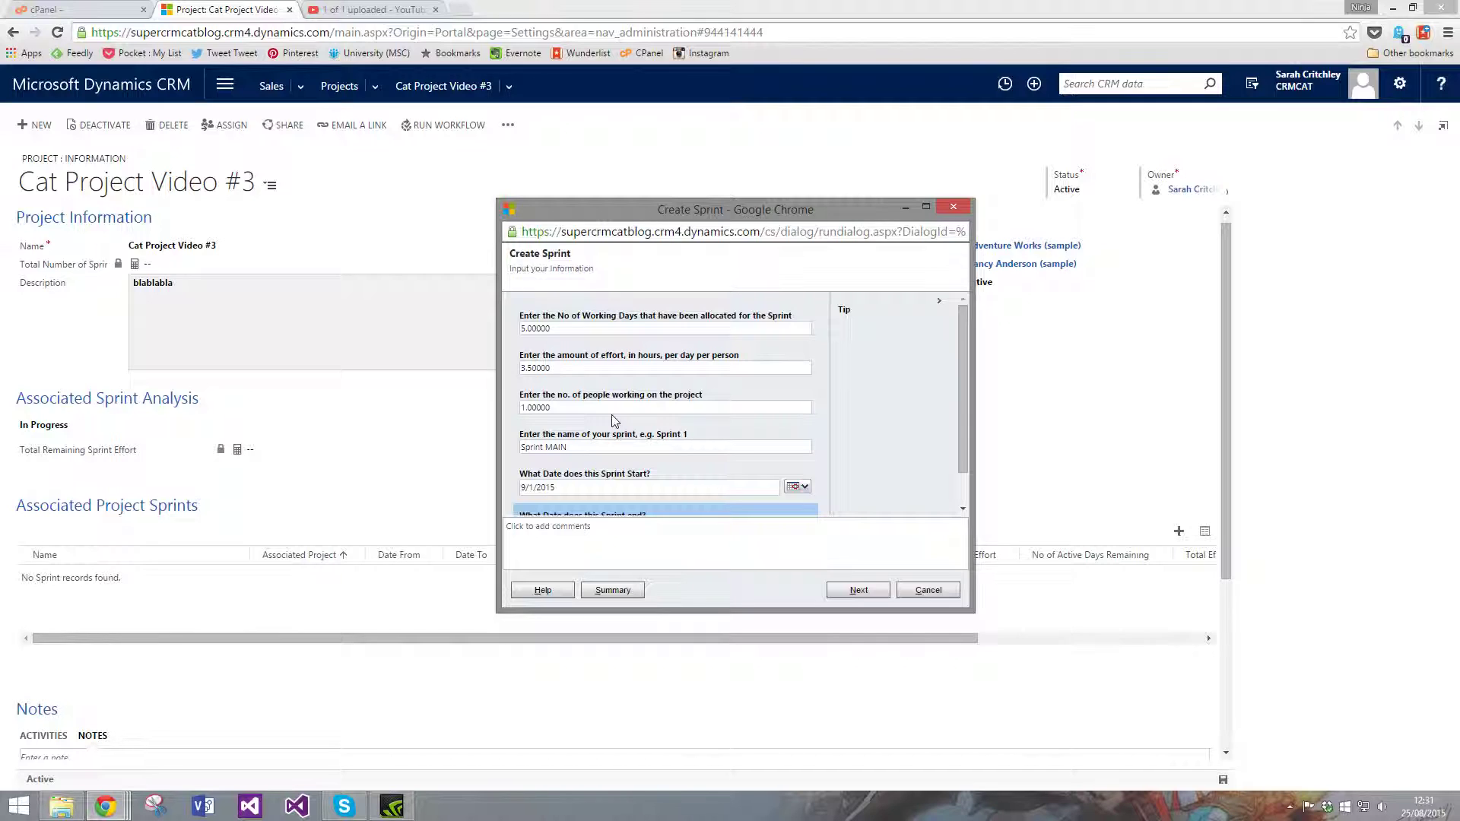
{"action": "scroll", "coordinate": [611, 414], "scroll_direction": "down", "scroll_amount": 1}
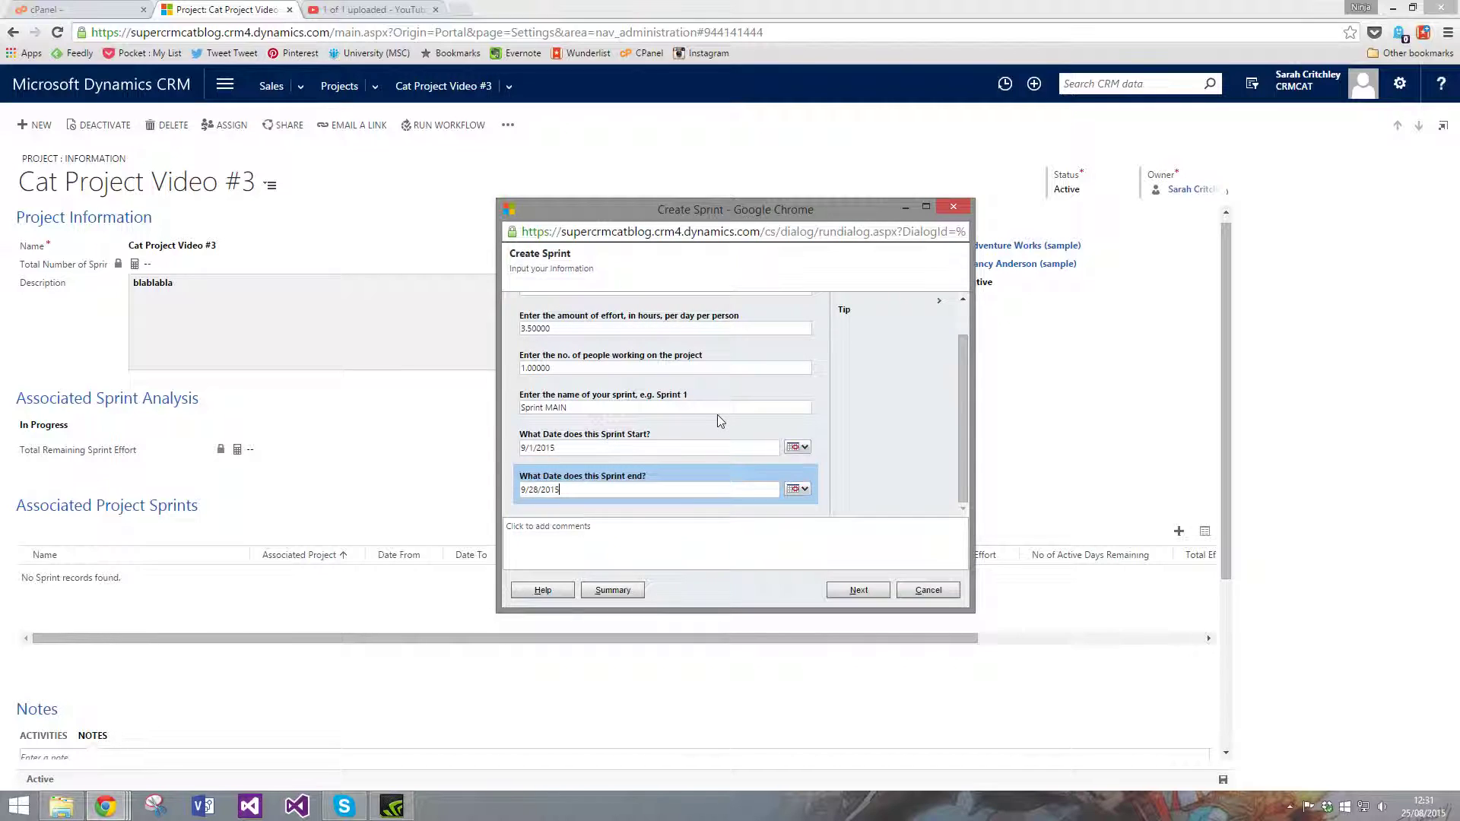
{"action": "left_click", "coordinate": [858, 590]}
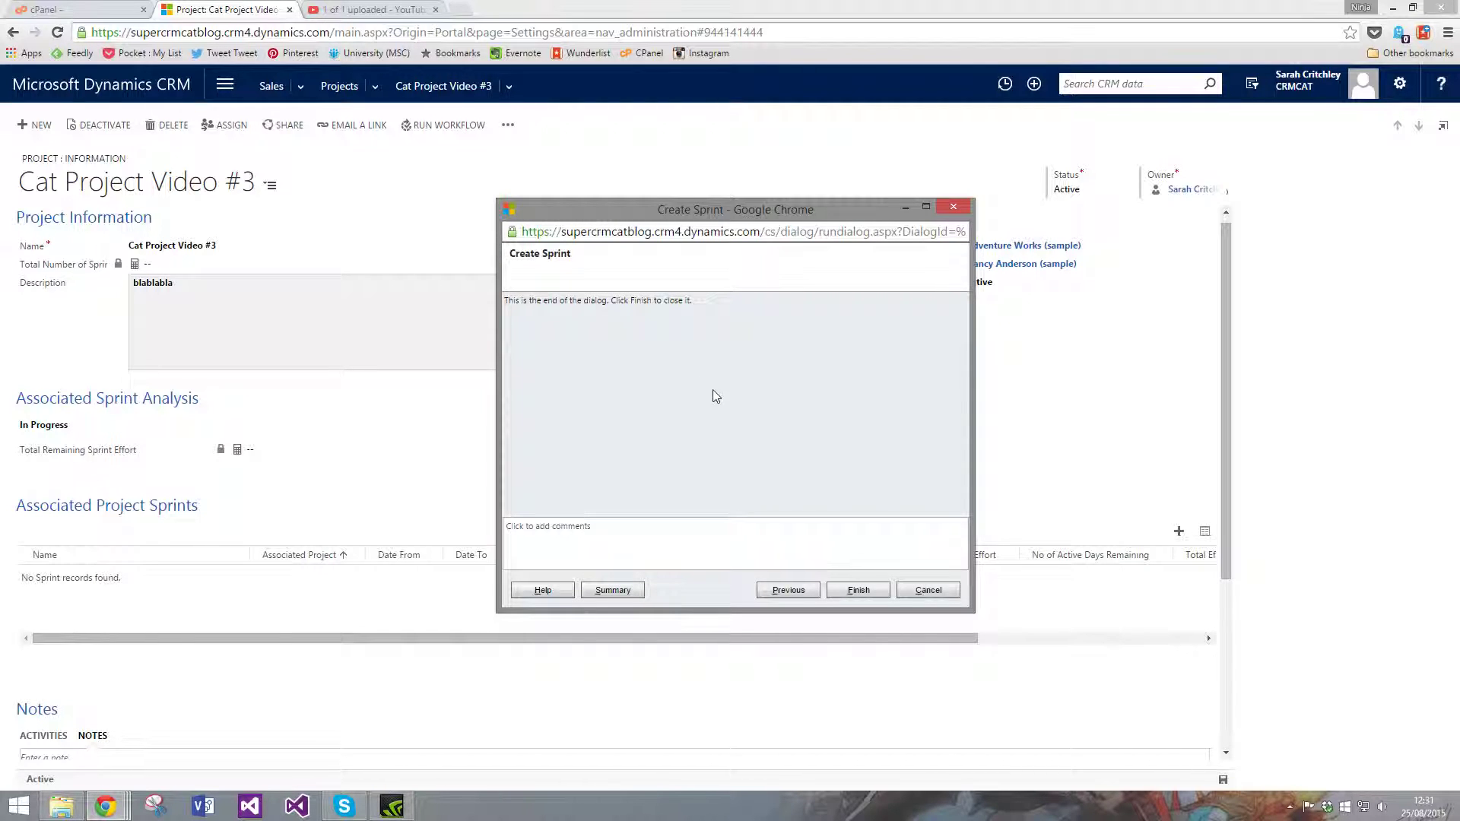
{"action": "left_click", "coordinate": [859, 590]}
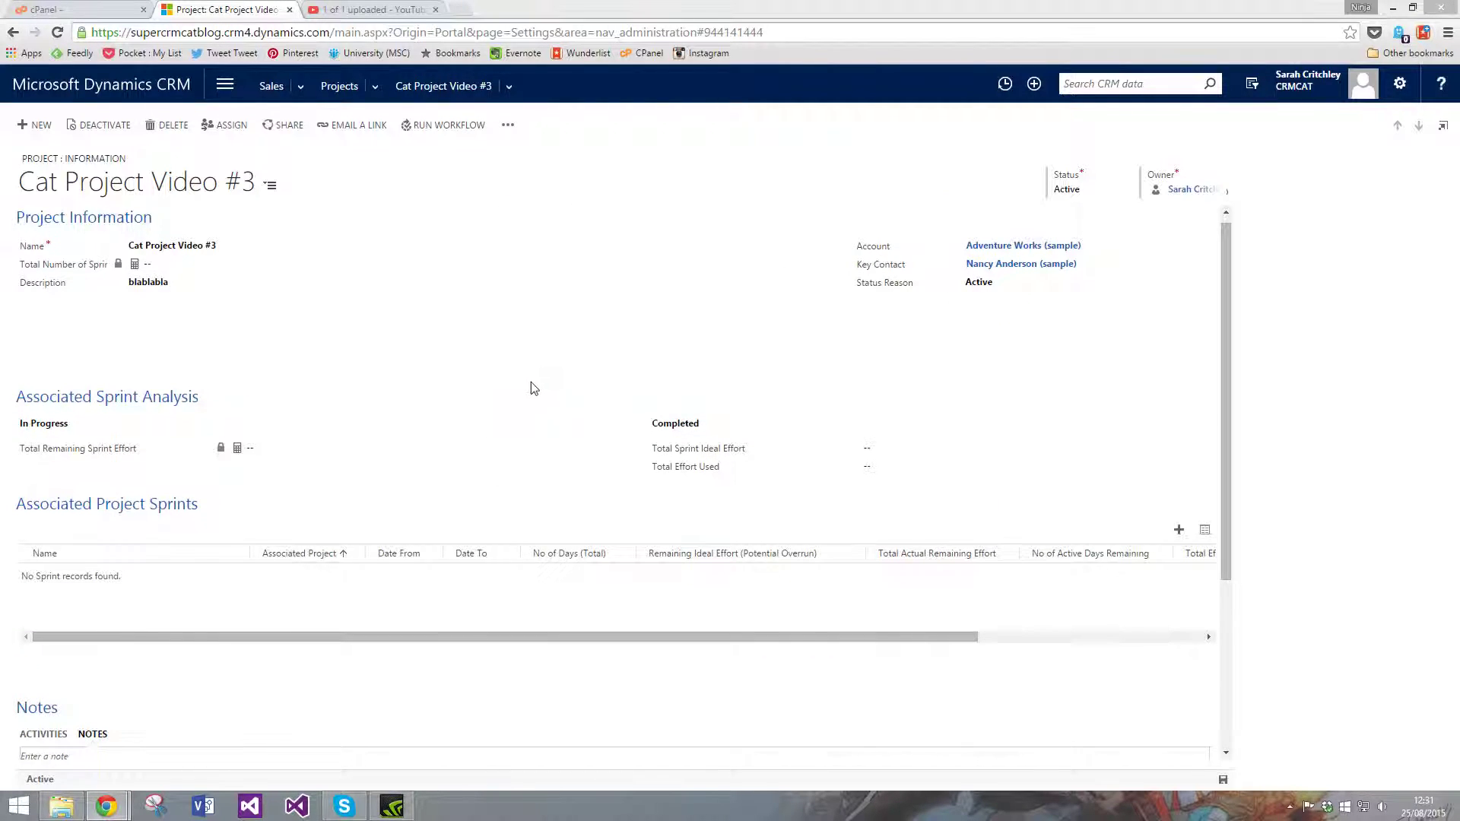
Open the Sprint MAIN record from the sprints related to Cat Project Video #3.
{"action": "left_click", "coordinate": [509, 86]}
{"action": "left_click", "coordinate": [85, 277]}
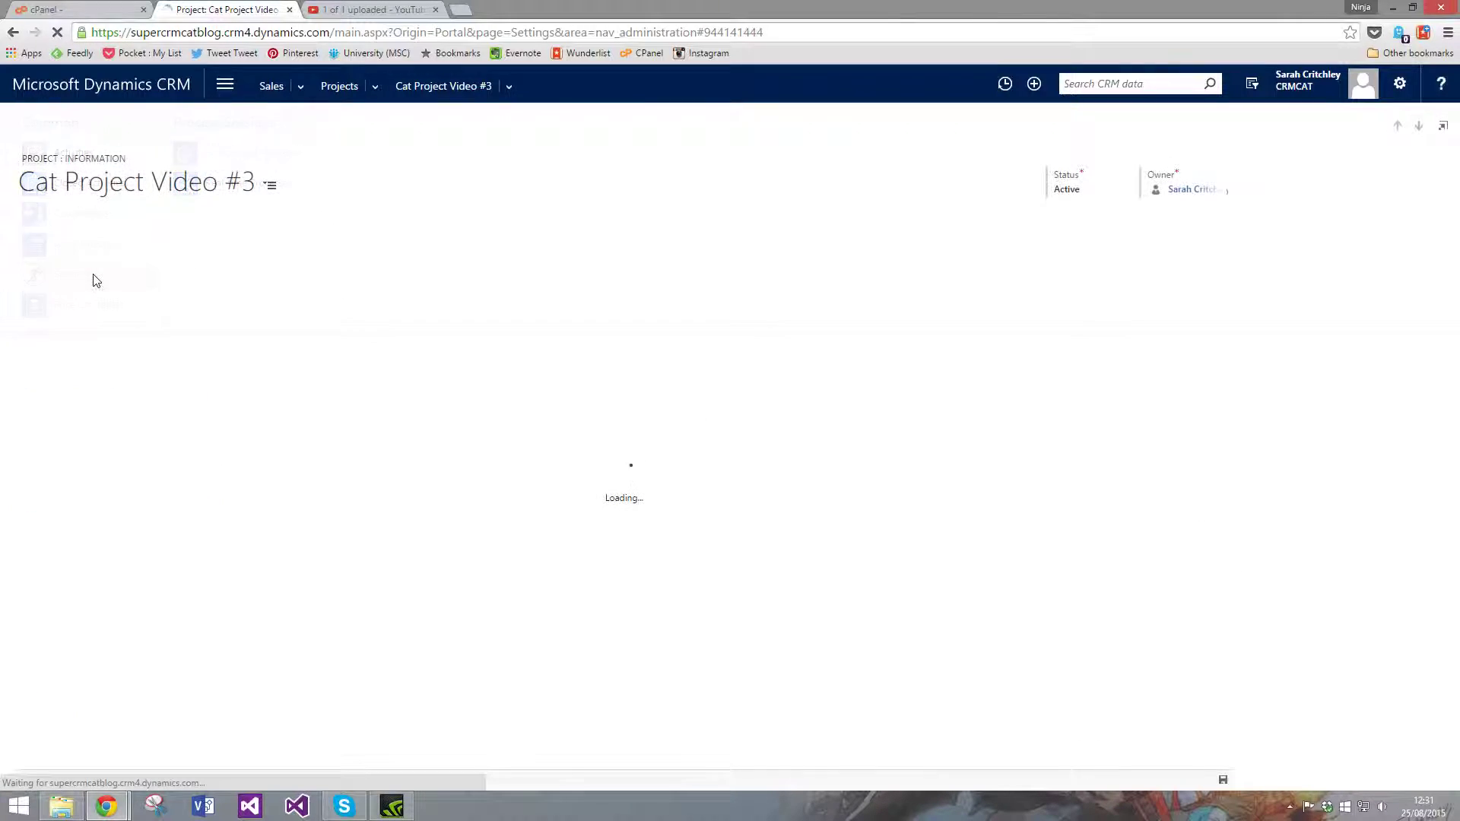
{"action": "left_click", "coordinate": [105, 314]}
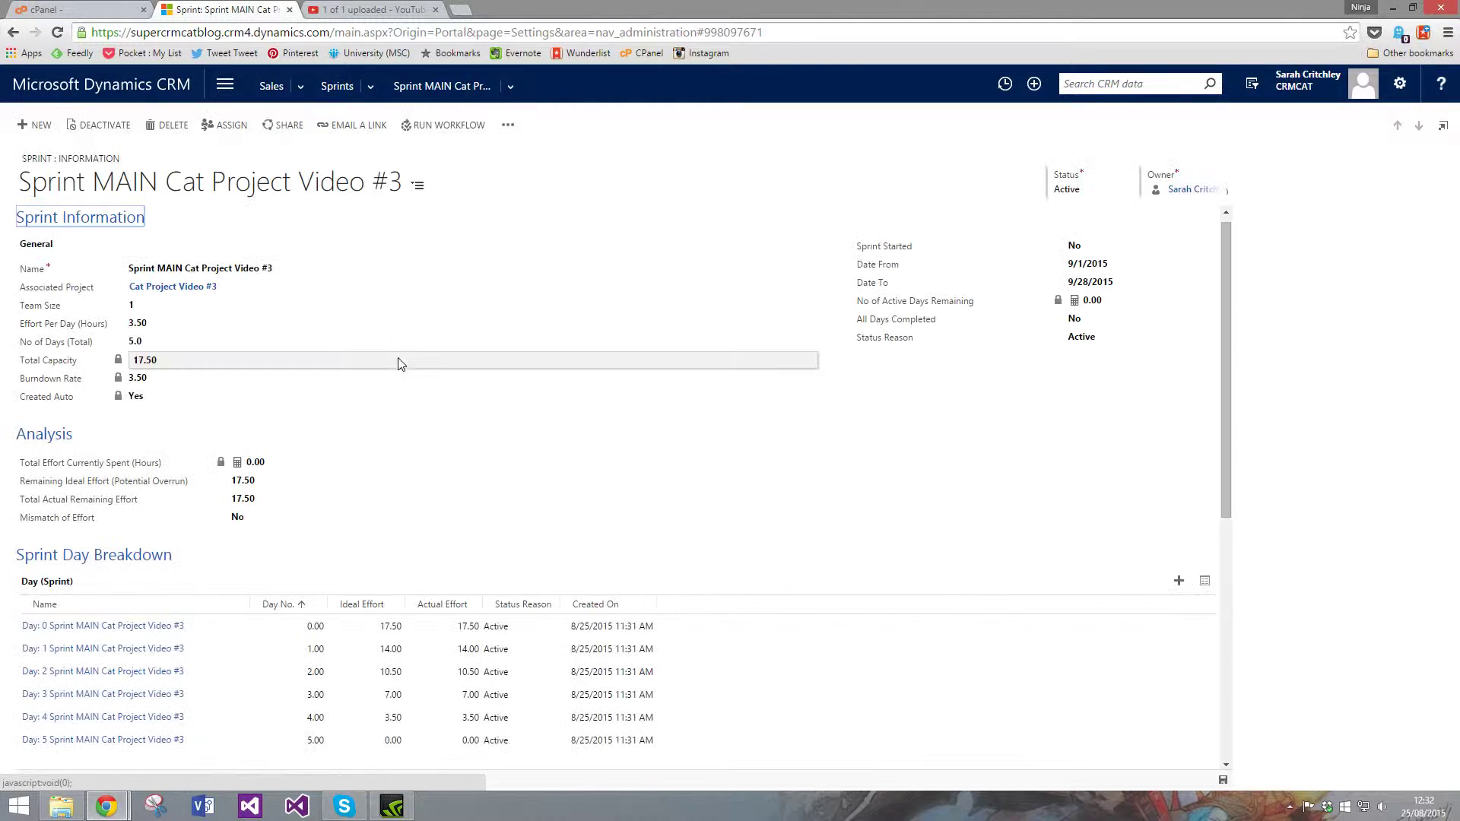